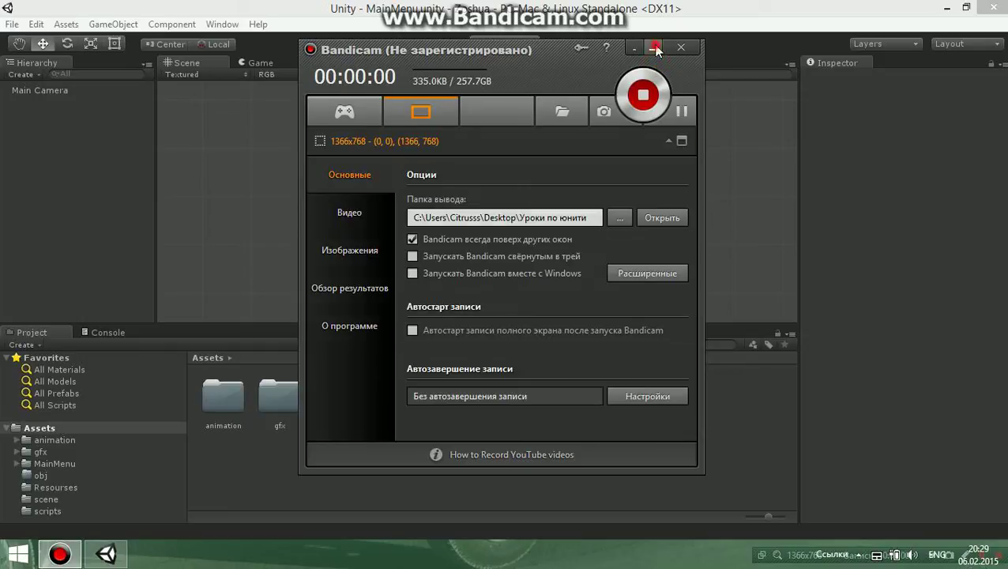
Minimize Bandicam to bring up the Unity editor with the MainMenu scene open.
left_click(652, 48)
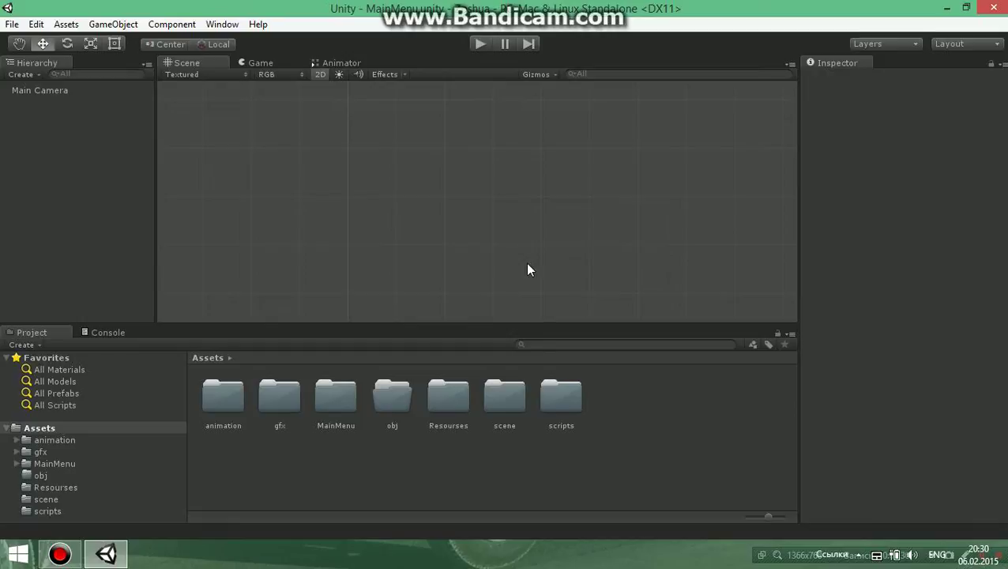
Enter Play mode to run the MainMenu scene in the maximized Game view.
left_click(482, 42)
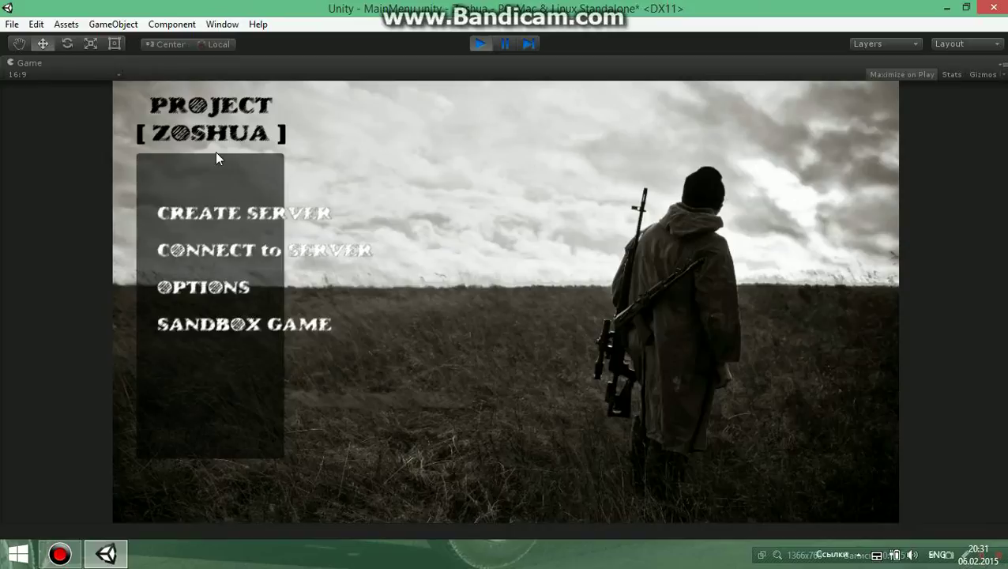
left_click(209, 213)
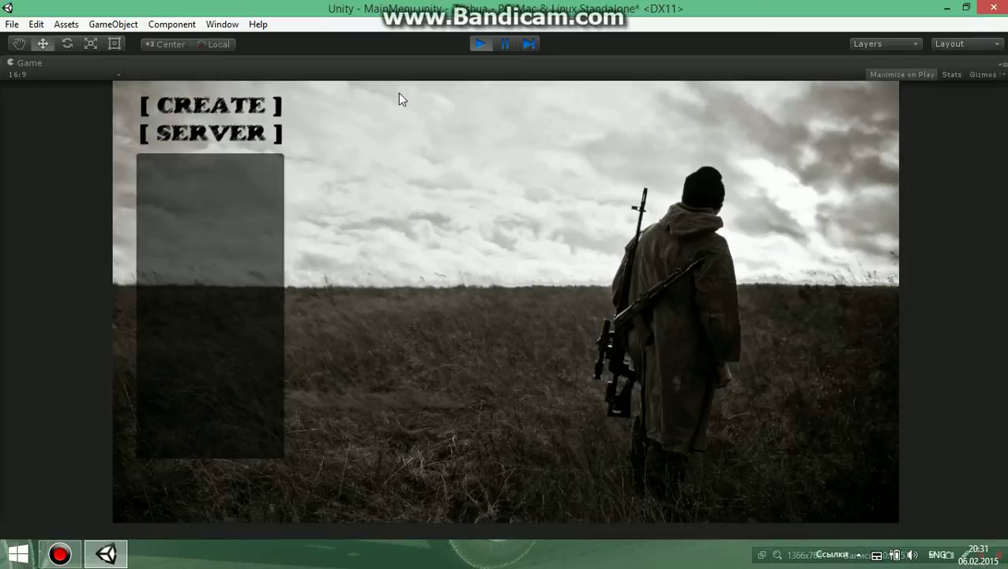
left_click(481, 44)
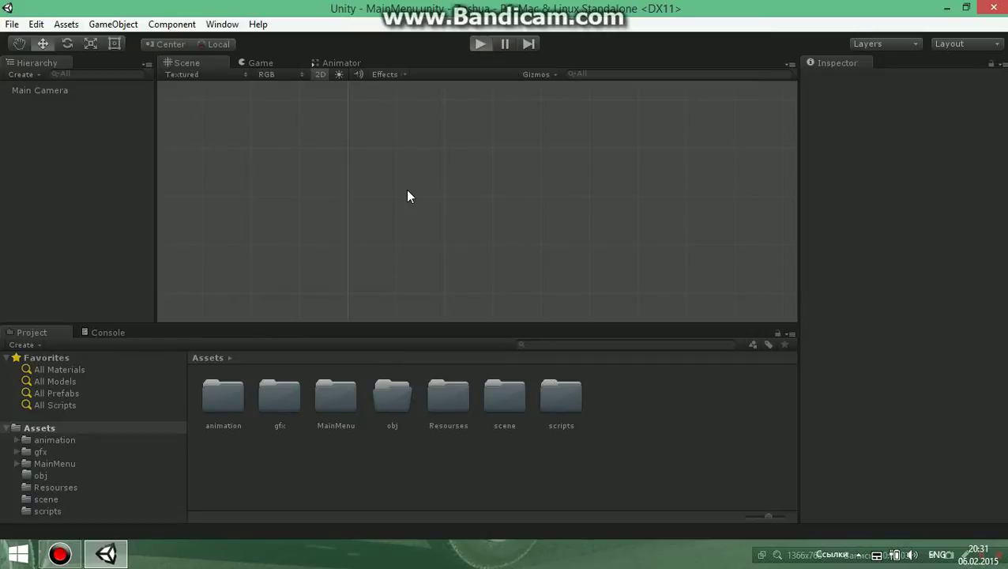
key("ctrl+p")
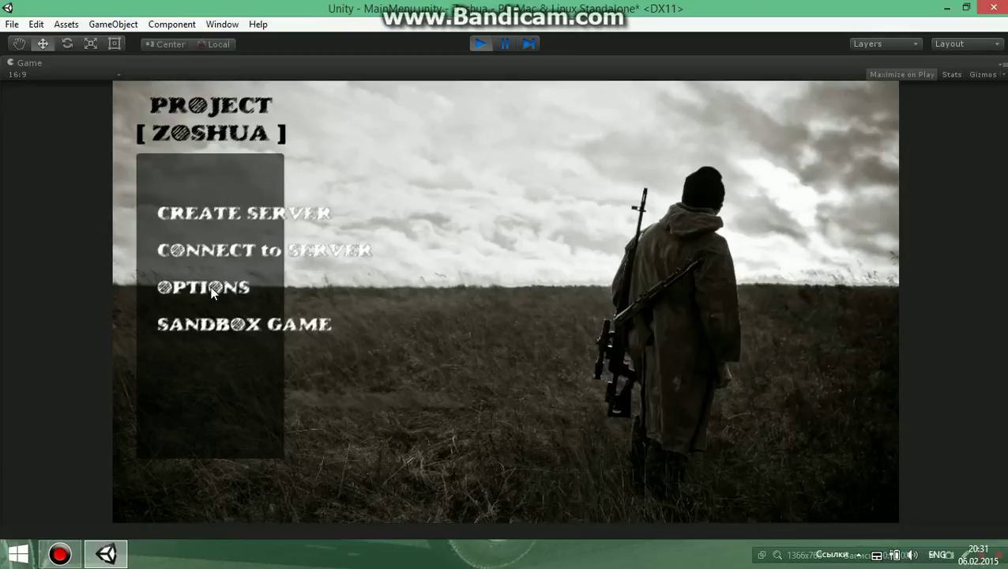
Start a sandbox game with the Деревья, Камни and Кирпич amounts set to mid-range.
left_click(220, 327)
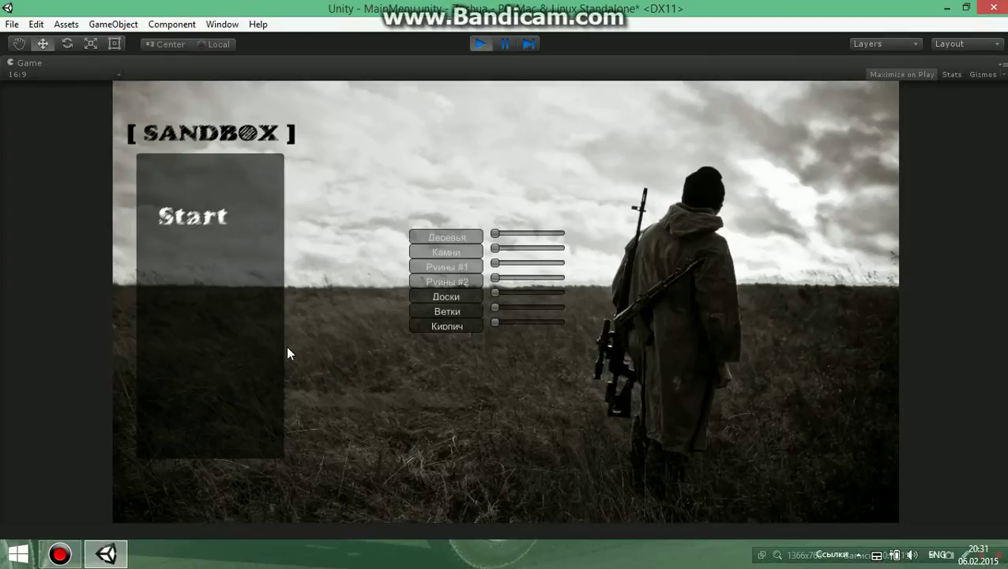
left_click_drag(494, 234, 561, 234)
mouse_move(495, 249)
left_mouse_down()
mouse_move(530, 248)
mouse_move(527, 233)
mouse_move(521, 262)
mouse_move(536, 292)
left_mouse_up()
left_click_drag(495, 322, 524, 329)
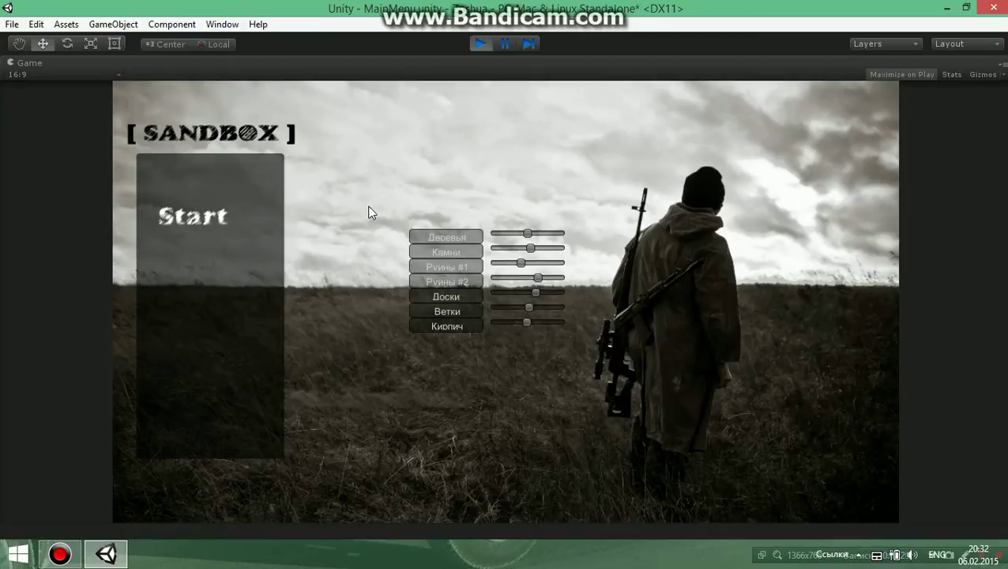
left_click(202, 218)
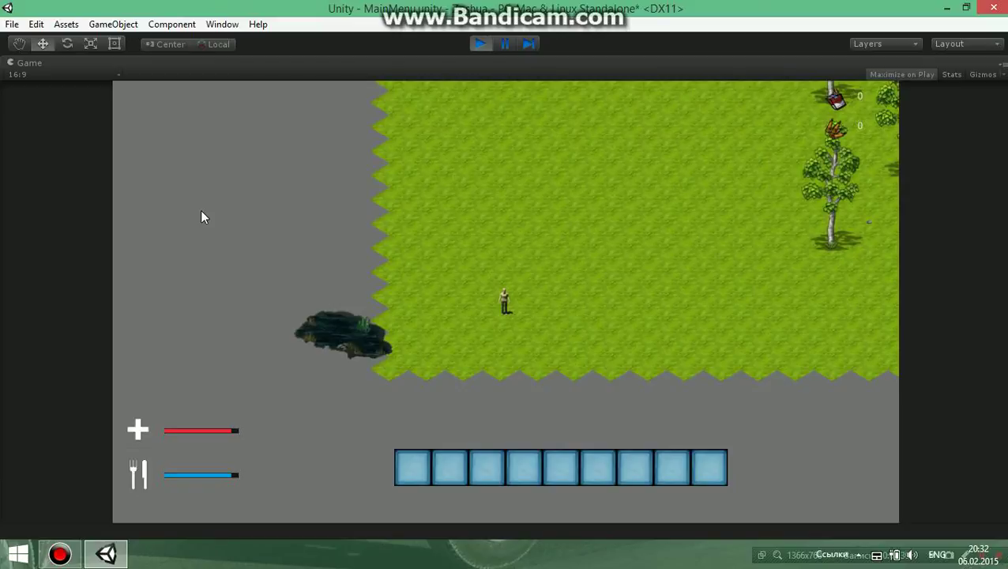
Walk the character left, up and right across the sandbox map with WASD.
key("a")
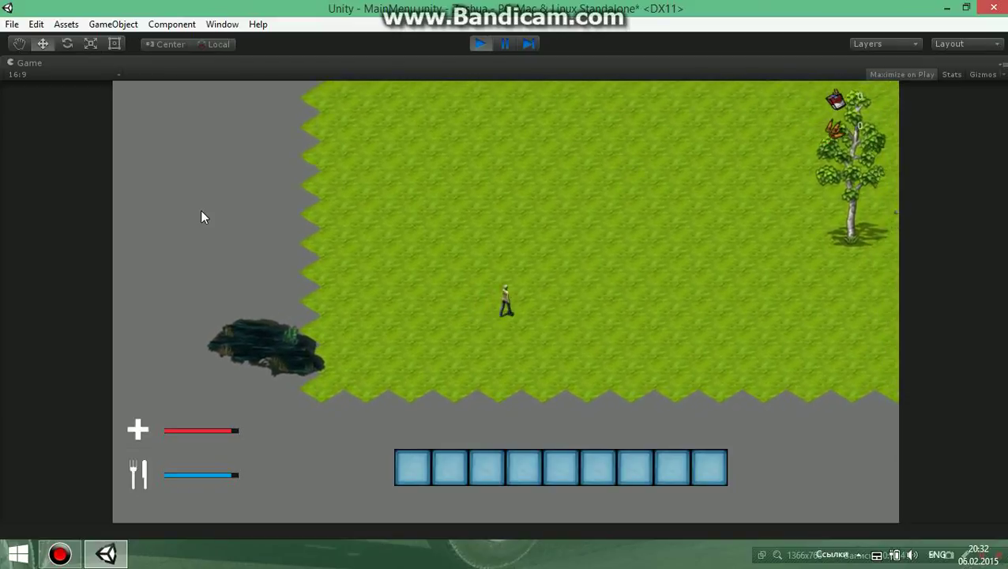
key("w")
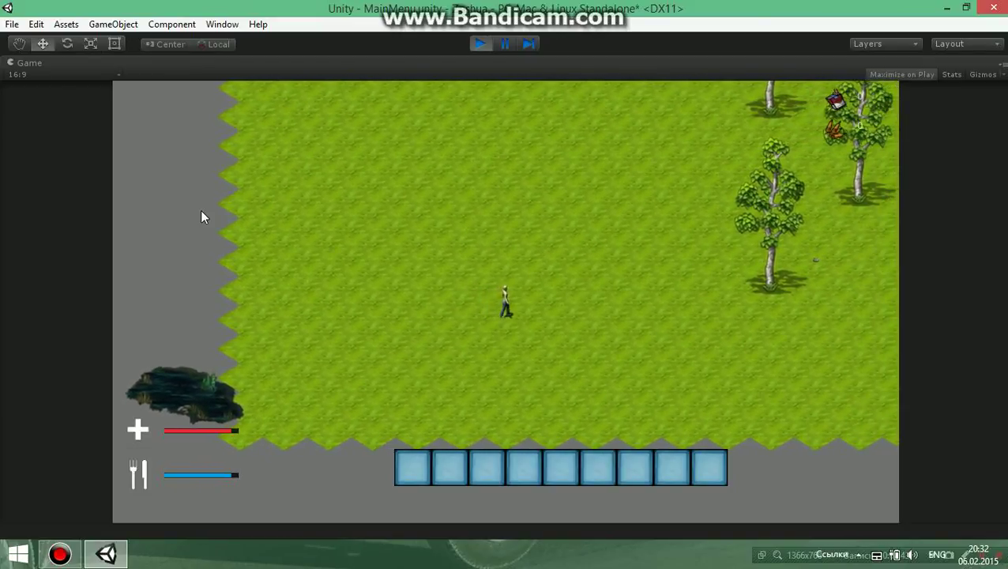
key("d")
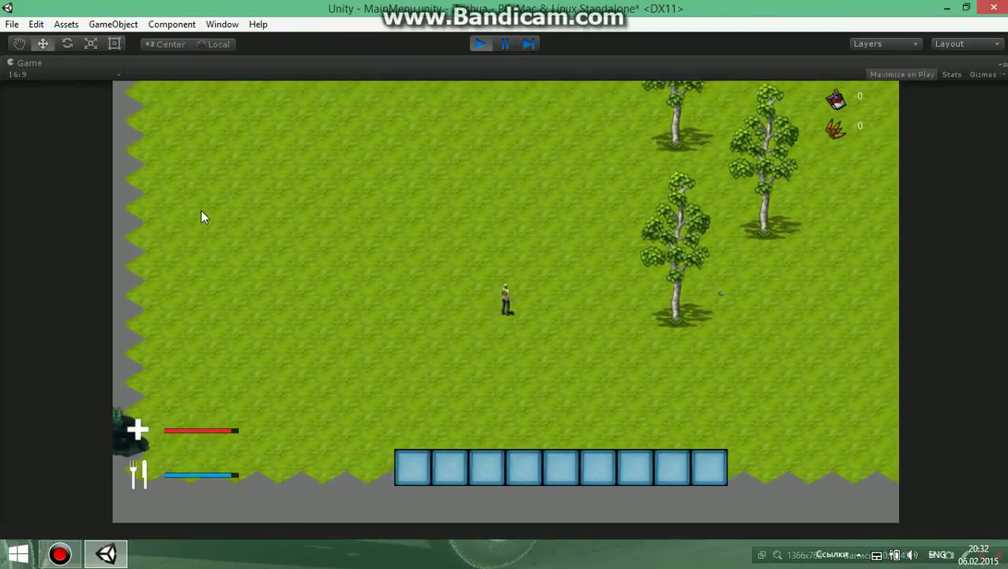
key("d")
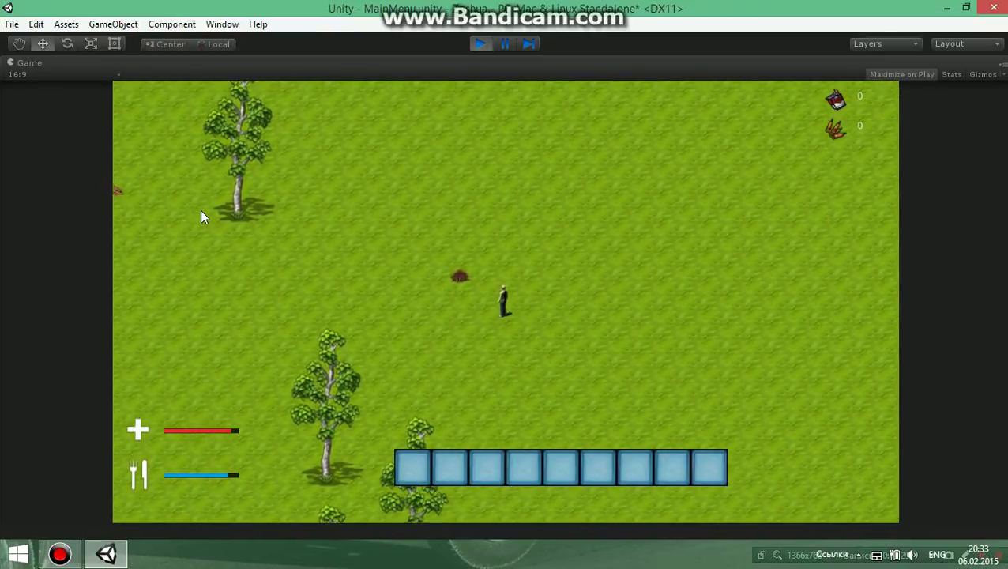
Toggle the Game view Stats overlay on and off while walking up-right.
left_click(961, 75)
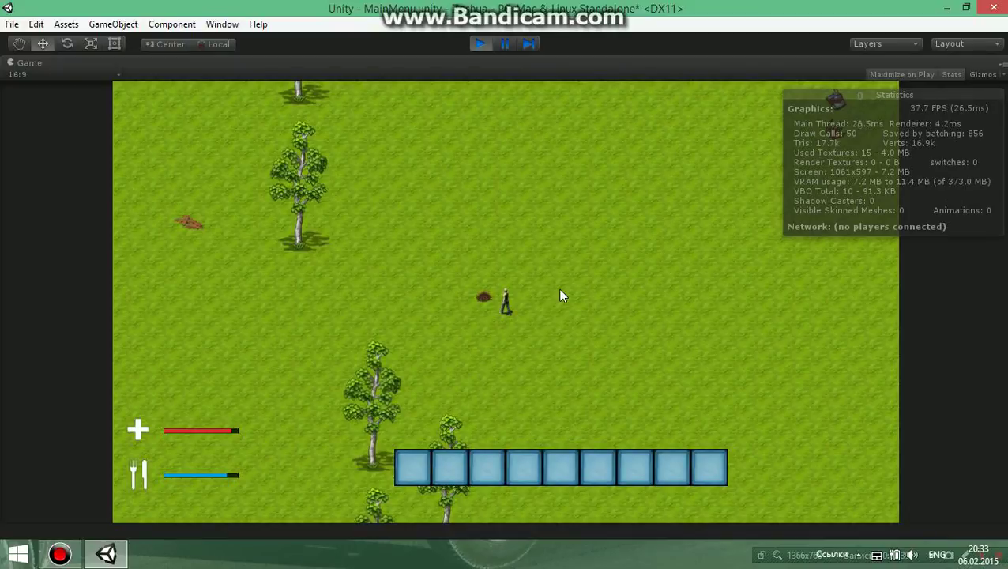
key("w+d")
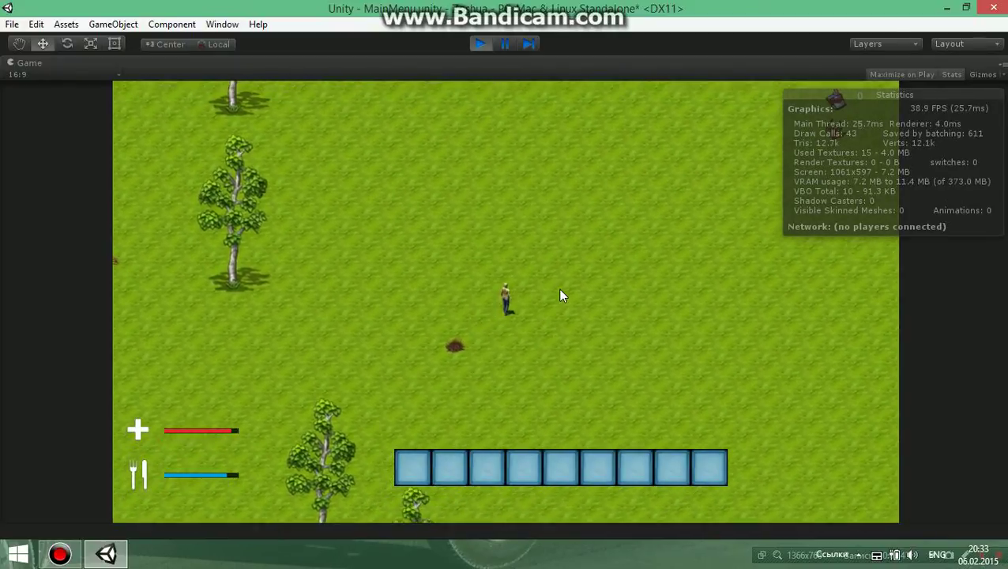
left_click(952, 75)
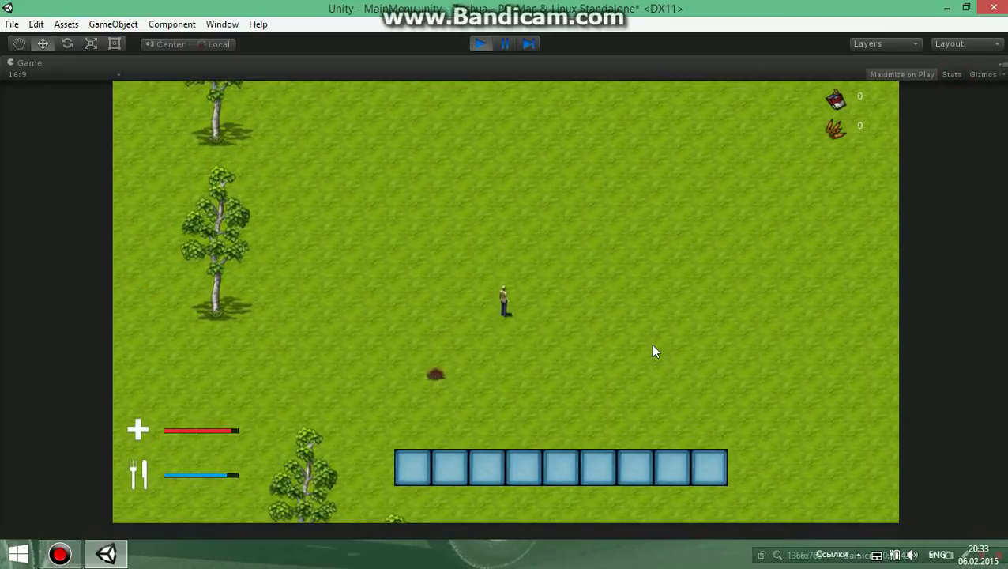
key("w+d")
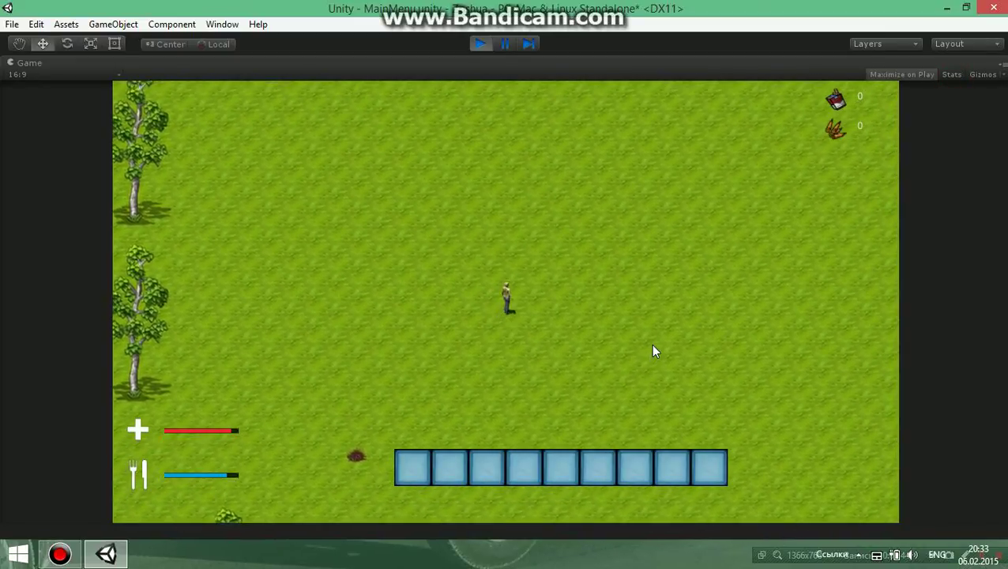
Walk the player further north, then open the inventory and crafting grid.
key("w")
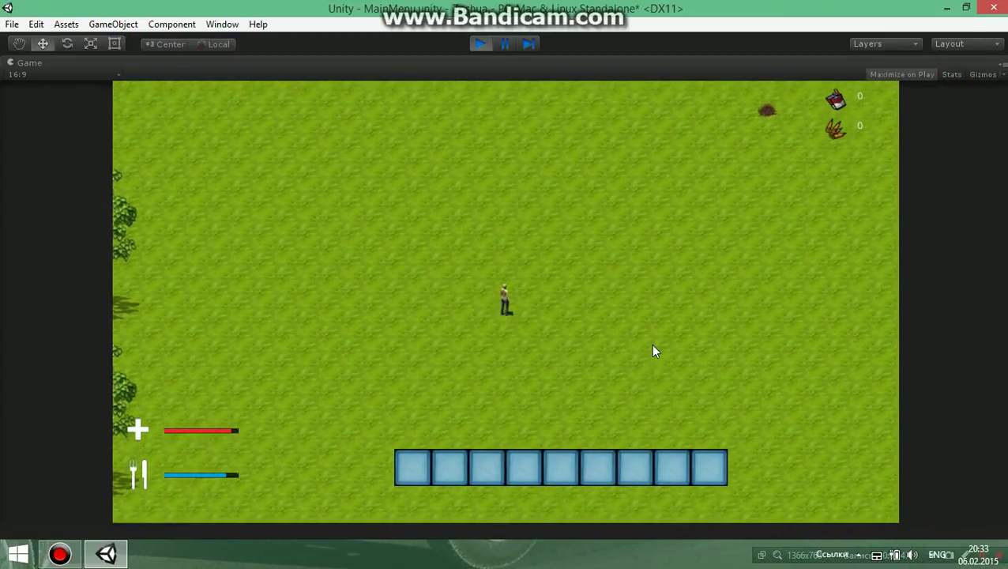
key("w+d")
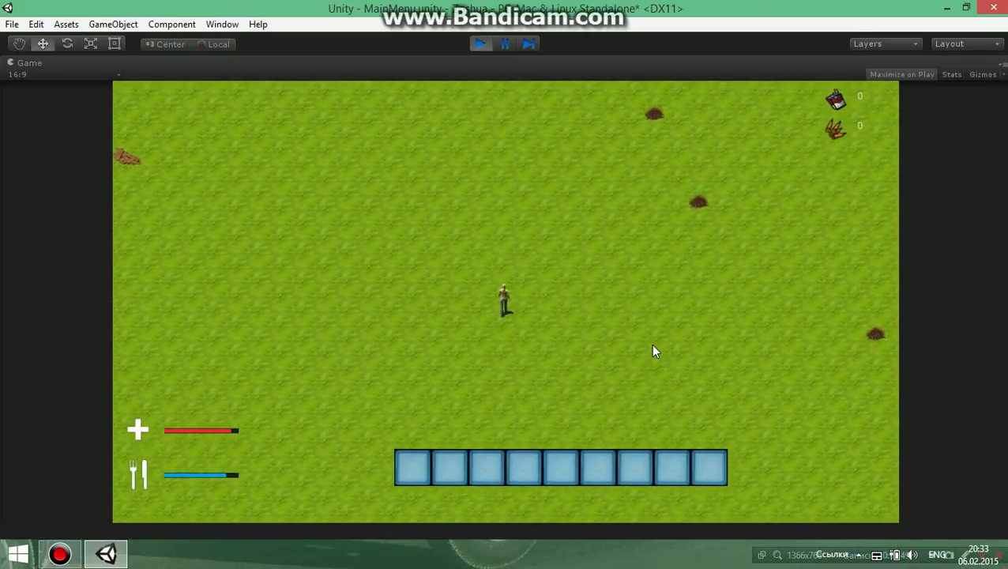
key("w+a")
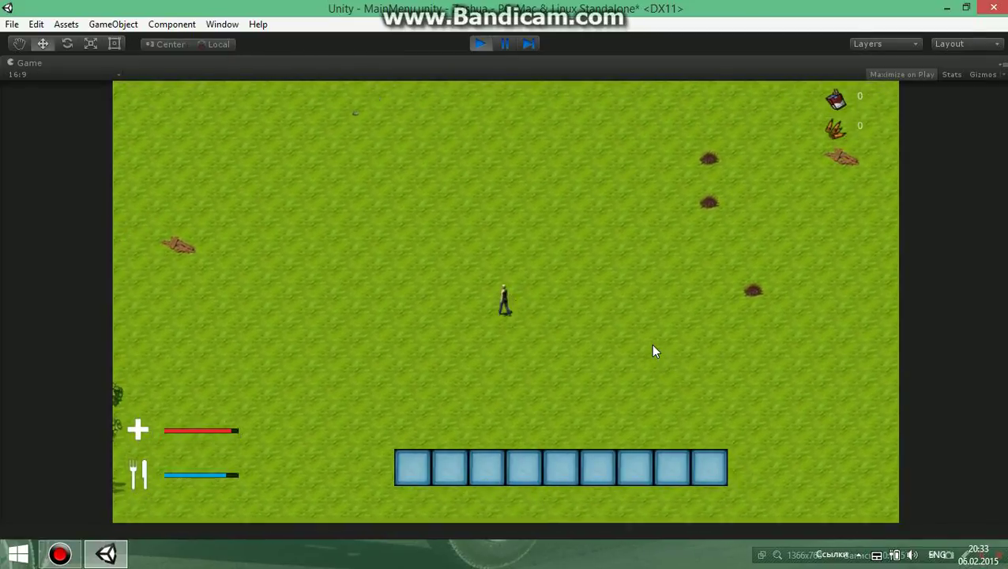
key("w")
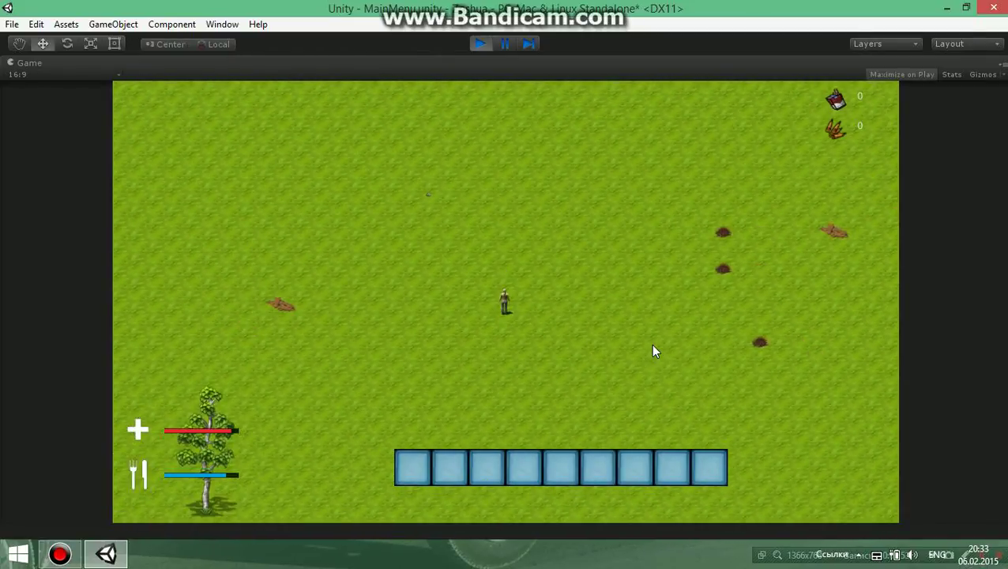
key("w+a")
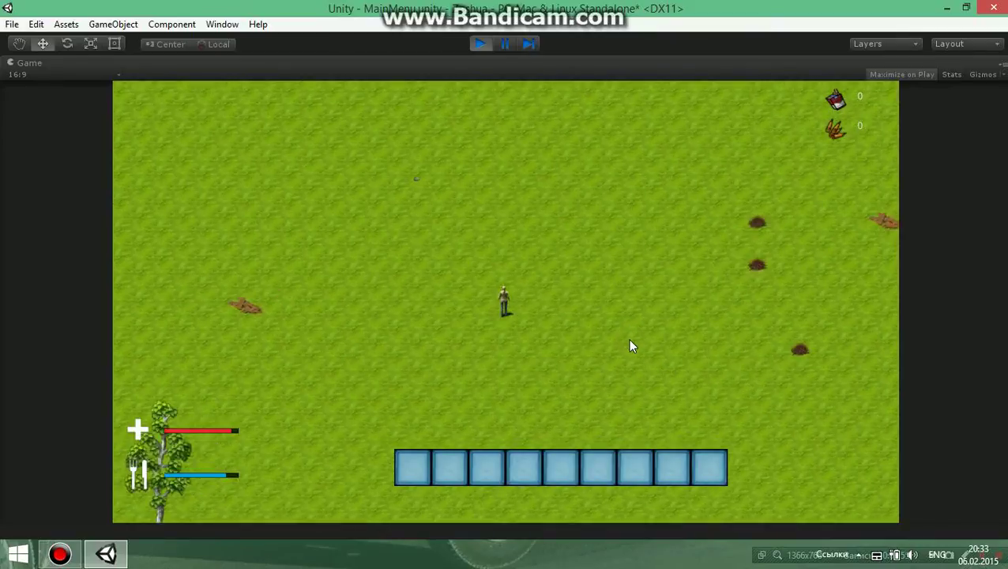
key("w+a")
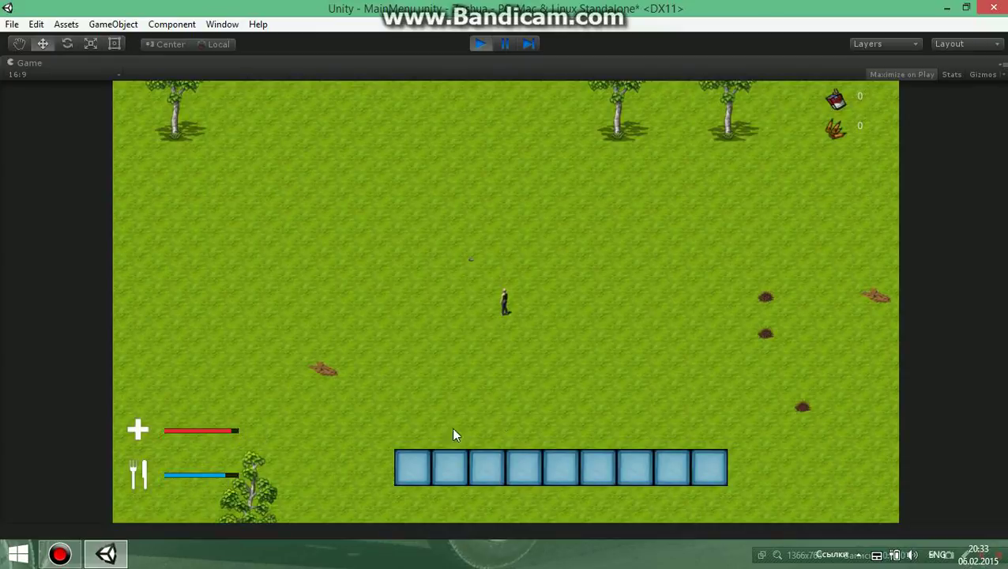
key("i")
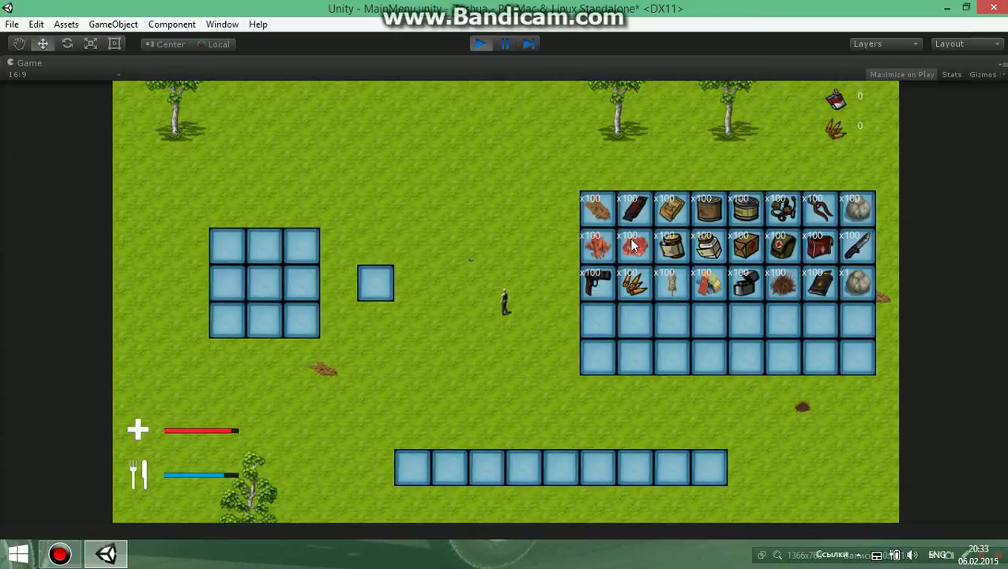
Craft a hammer from three stones and two fibre bundles in the crafting grid.
left_click(857, 212)
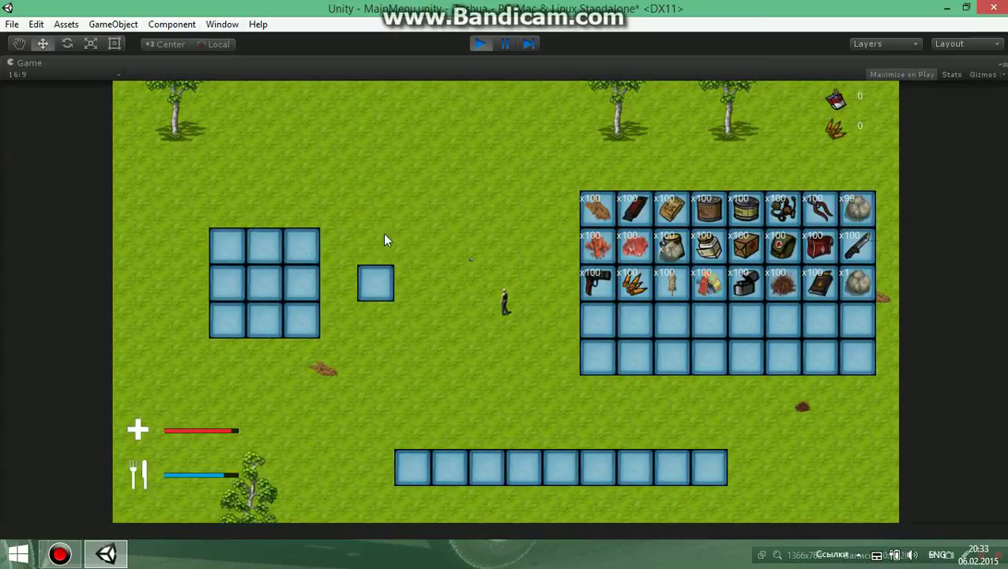
left_click(228, 246)
left_click(864, 214)
left_click(263, 245)
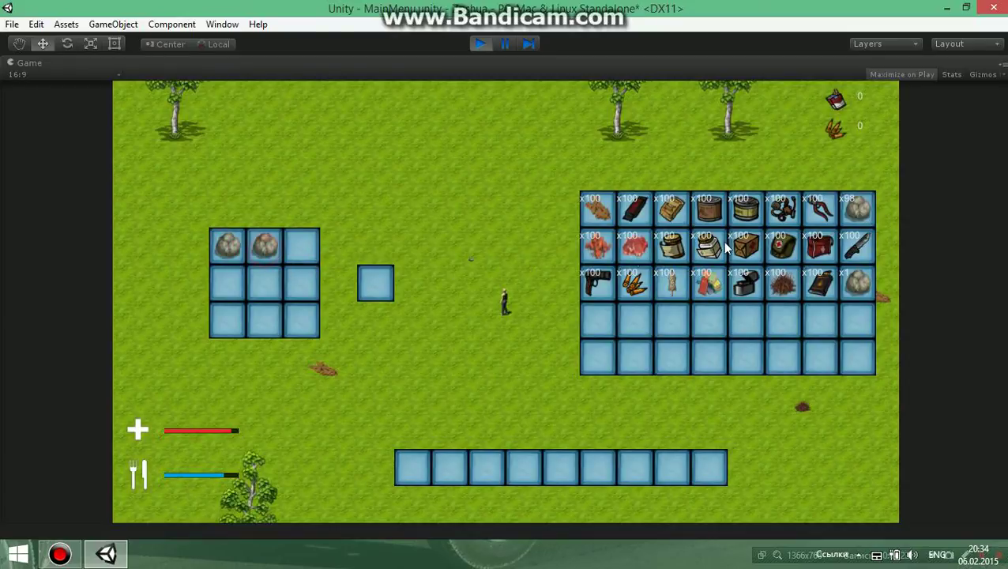
left_click(301, 246)
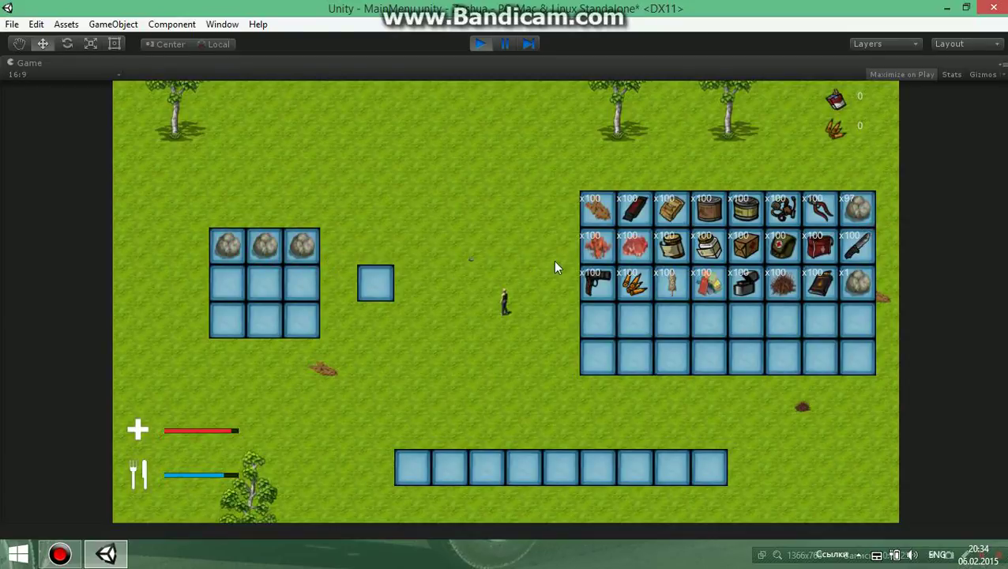
left_click(783, 283)
left_click(264, 283)
left_click(788, 287)
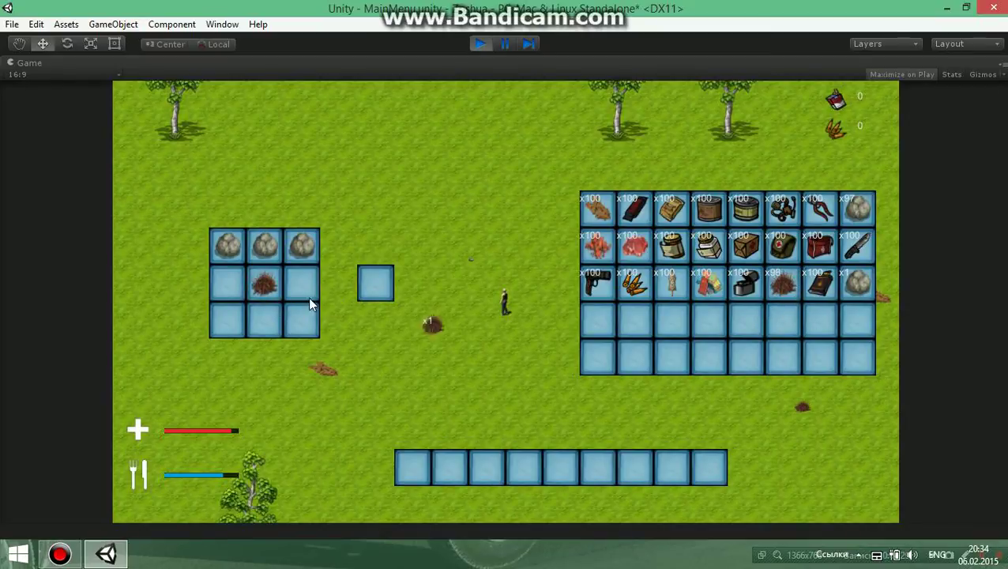
left_click(267, 312)
Move the crafted hammer into the first hotbar slot.
left_click(366, 287)
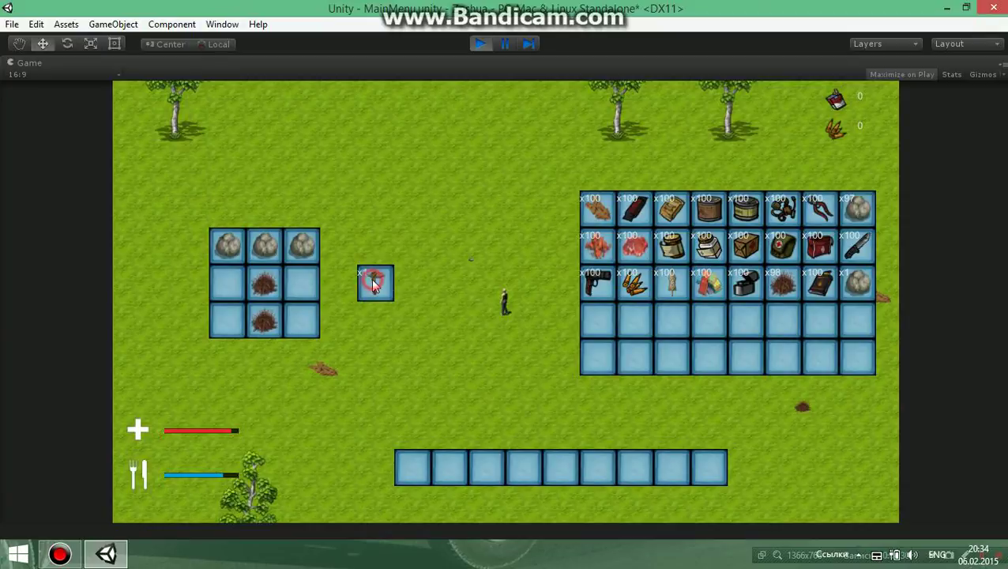
left_click(598, 353)
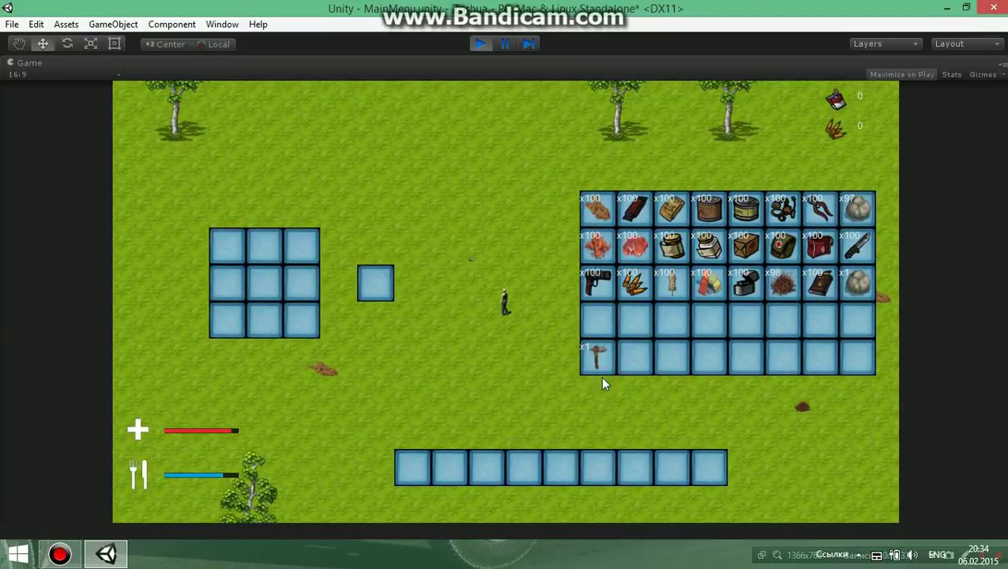
left_click(597, 360)
left_click(412, 467)
Close the inventory, walk north across the field, and reopen the inventory.
key("i")
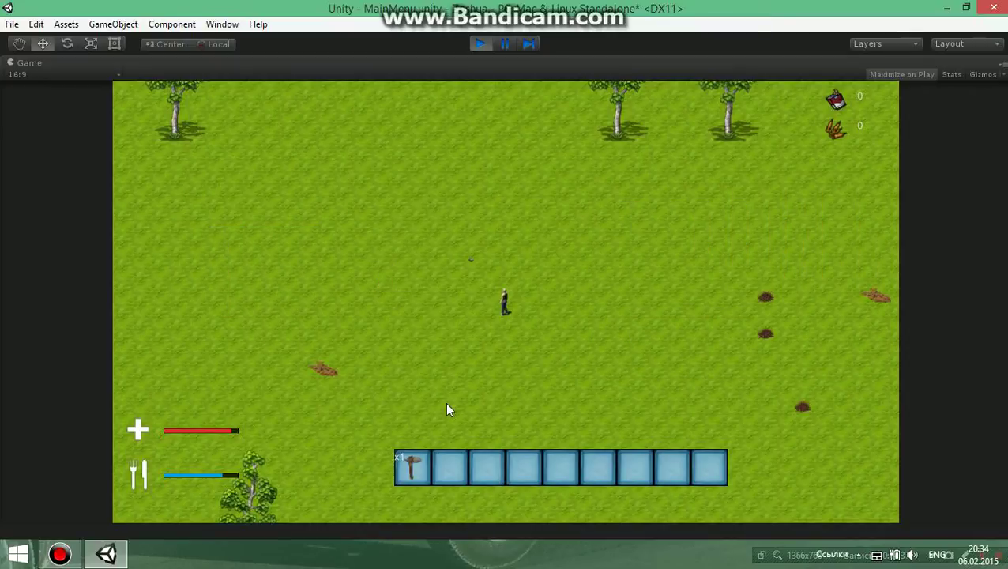
key("w")
key("d")
key("w")
key("d")
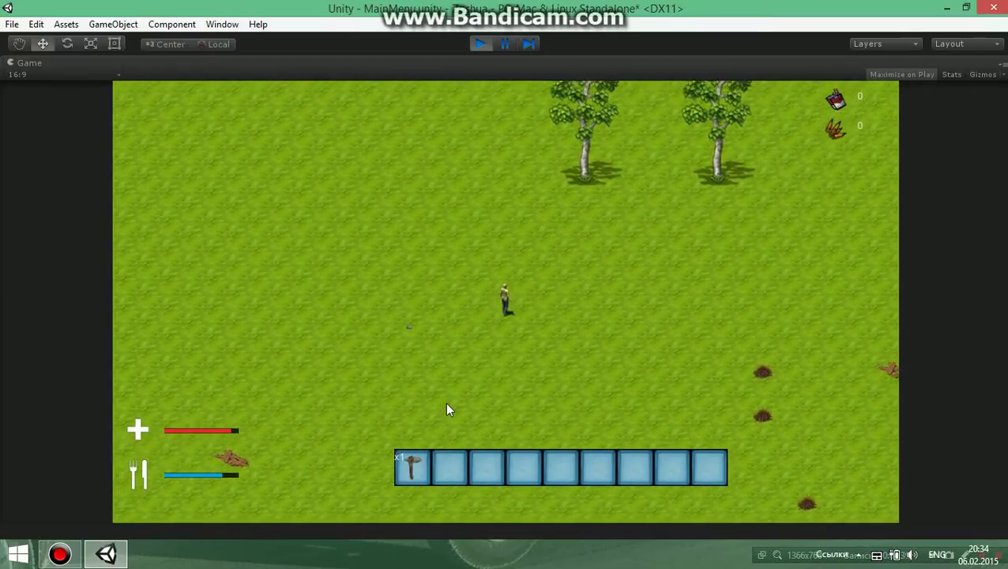
key("w")
key("d")
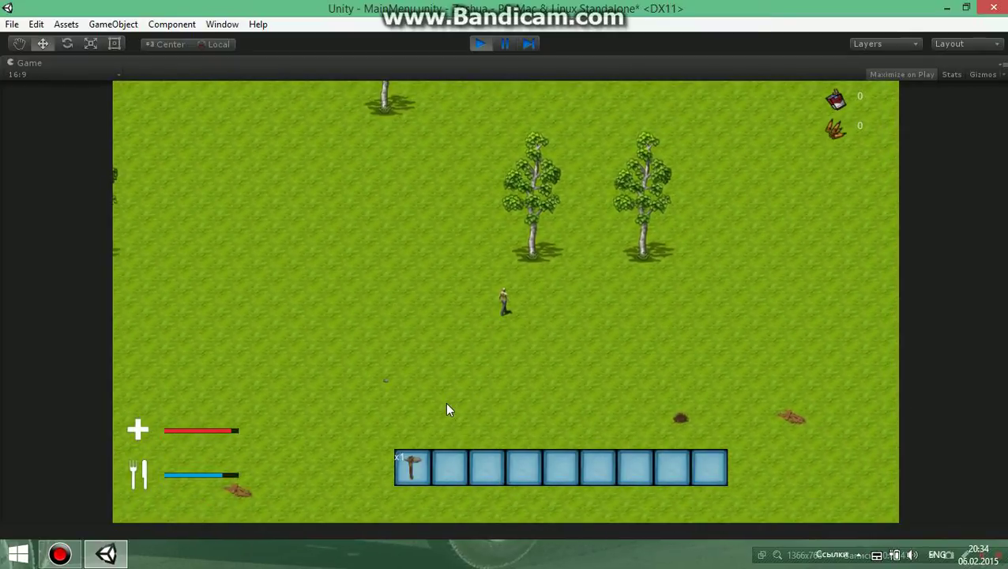
key("w")
key("a")
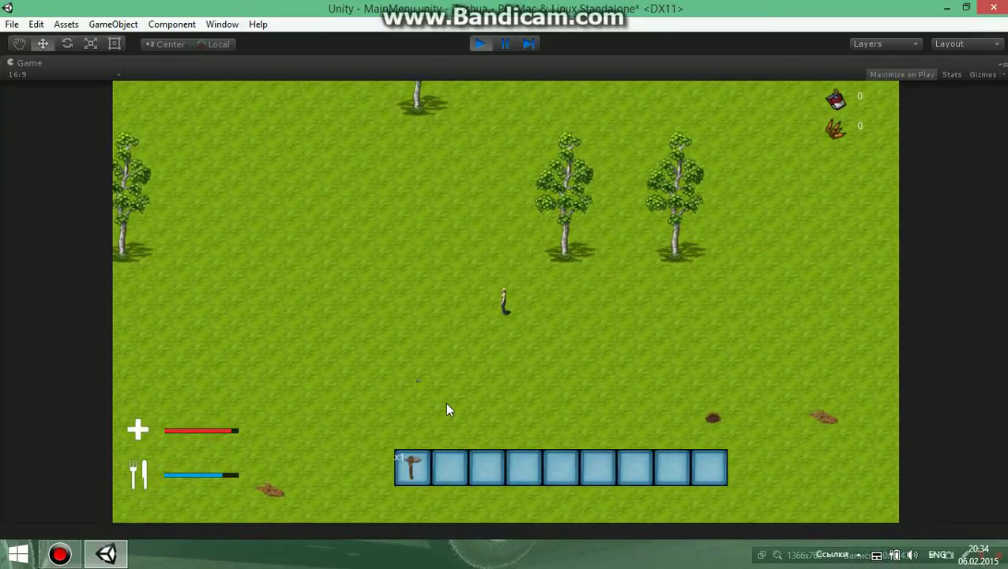
key("i")
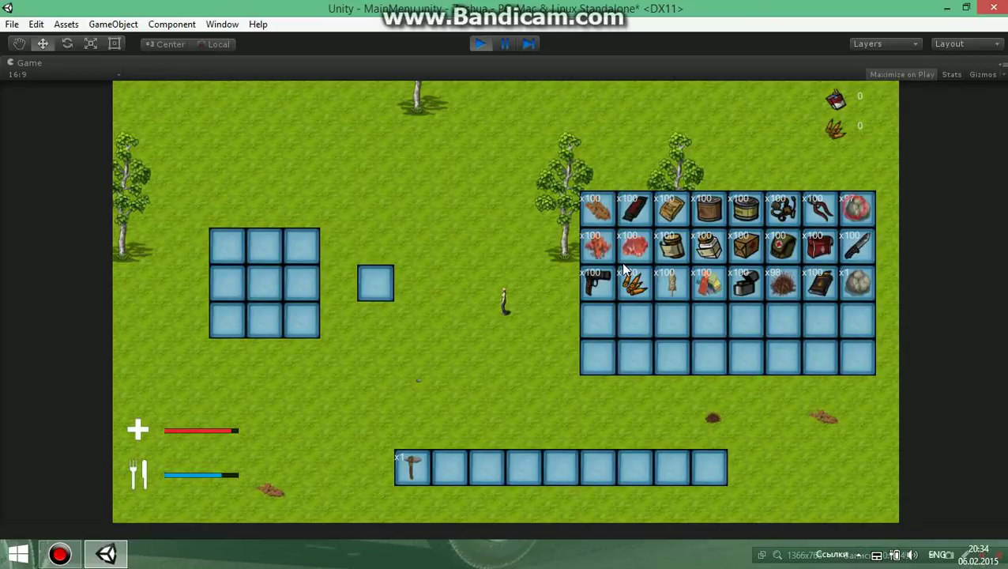
Place stones in the lower crafting slots and three books across the top row.
mouse_move(859, 209)
left_mouse_down()
mouse_move(257, 322)
mouse_move(301, 318)
left_mouse_up()
left_click(226, 318)
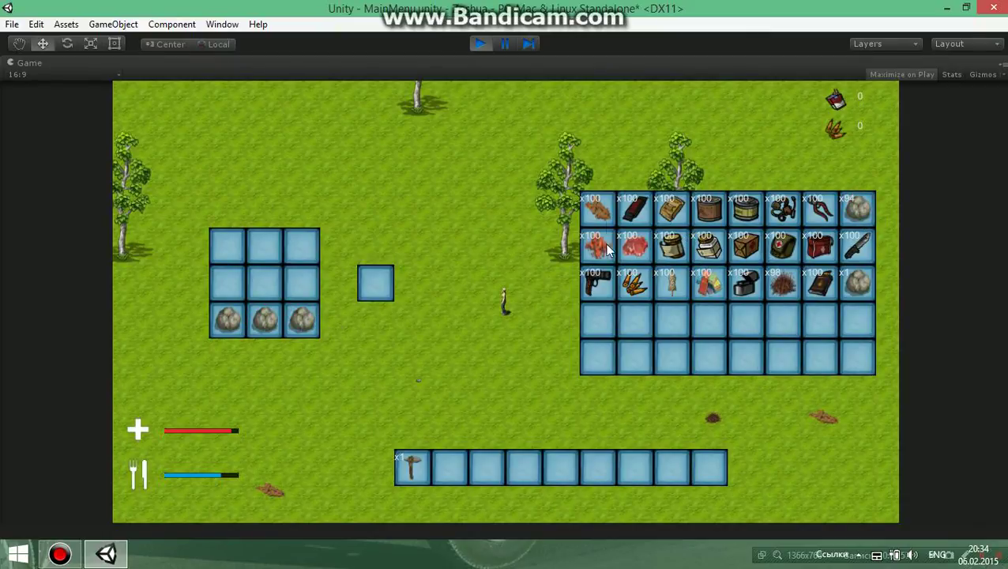
left_click_drag(598, 210, 301, 282)
left_click_drag(598, 209, 260, 289)
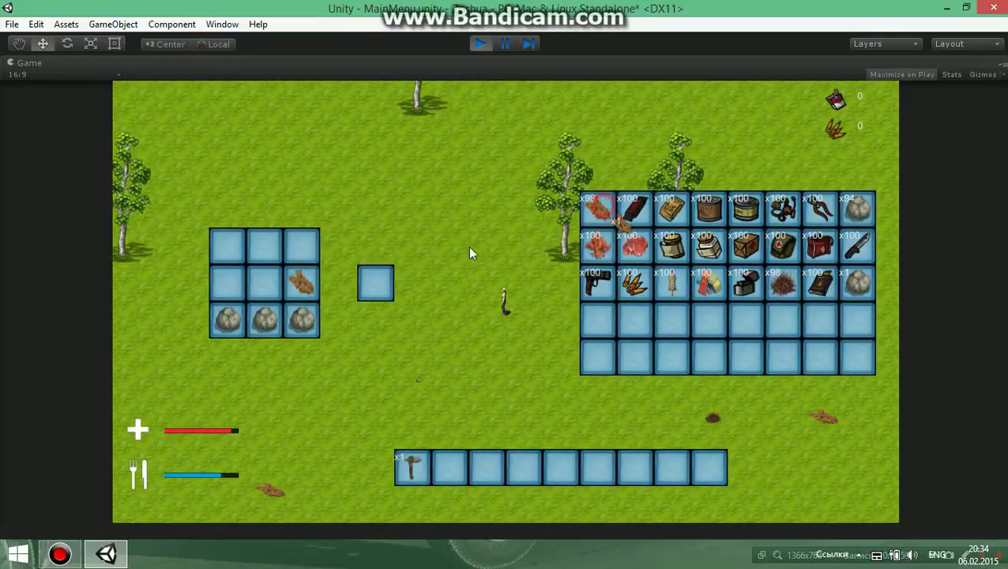
left_click_drag(598, 210, 226, 286)
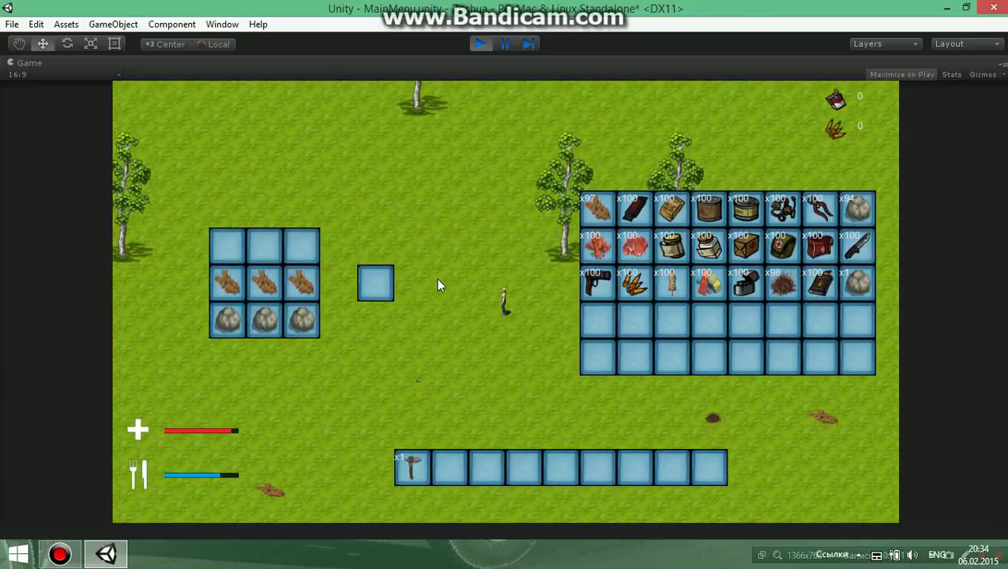
left_click_drag(822, 284, 303, 245)
left_click_drag(812, 287, 267, 250)
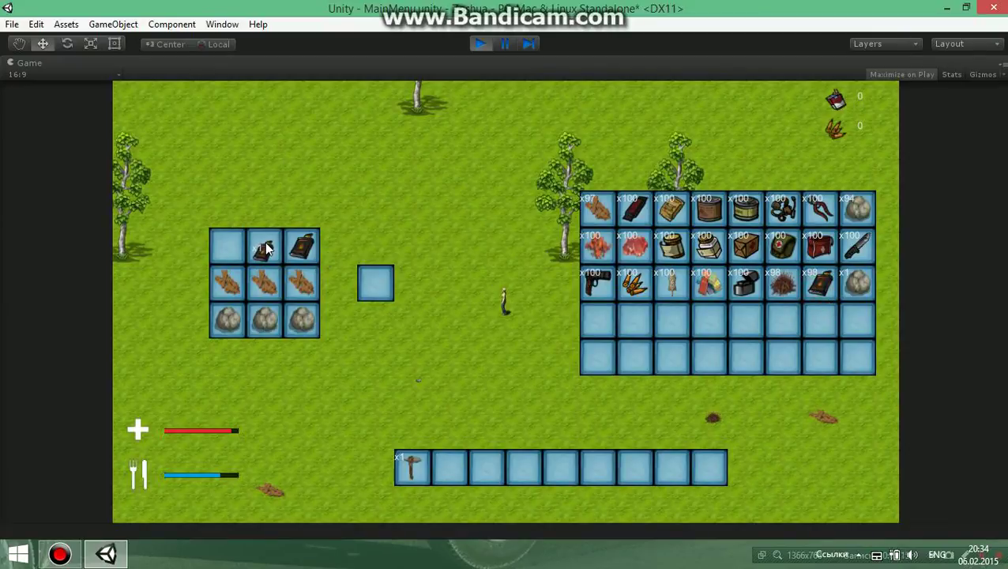
left_click_drag(822, 286, 232, 247)
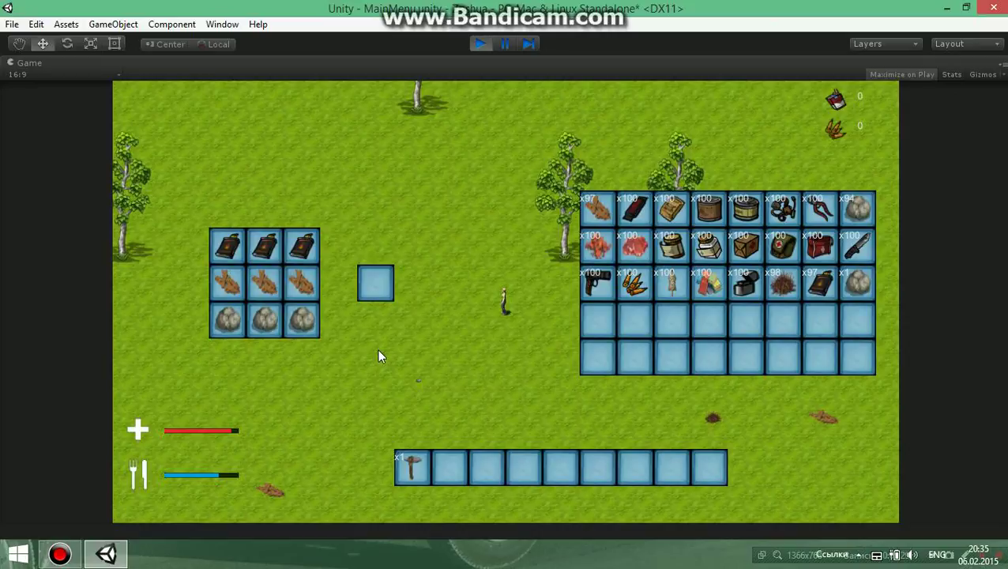
Swap the middle row for dry grass and collect the crafted item into hotbar slot 2.
left_click(301, 282)
left_click(265, 282)
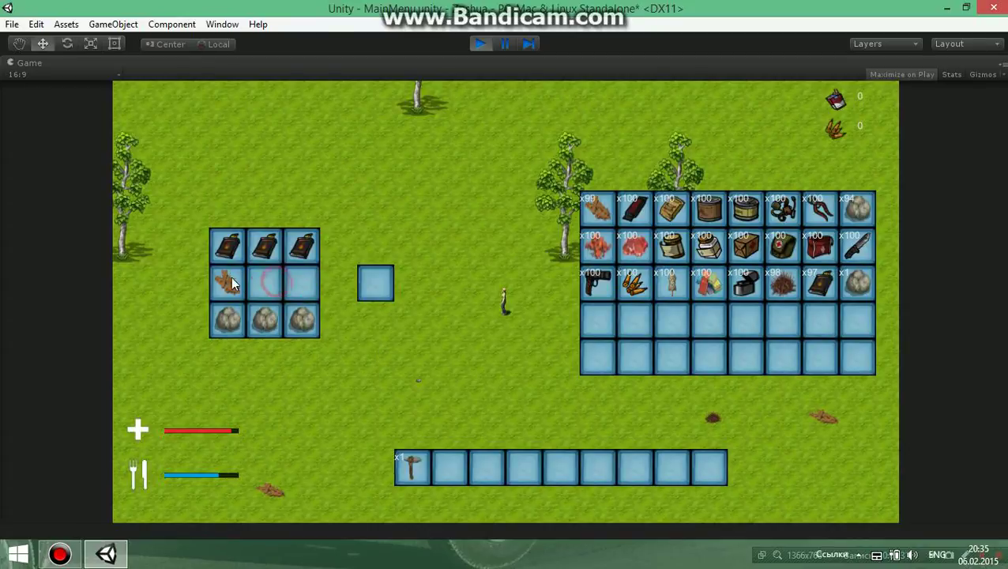
left_click(228, 282)
left_click_drag(783, 283, 301, 282)
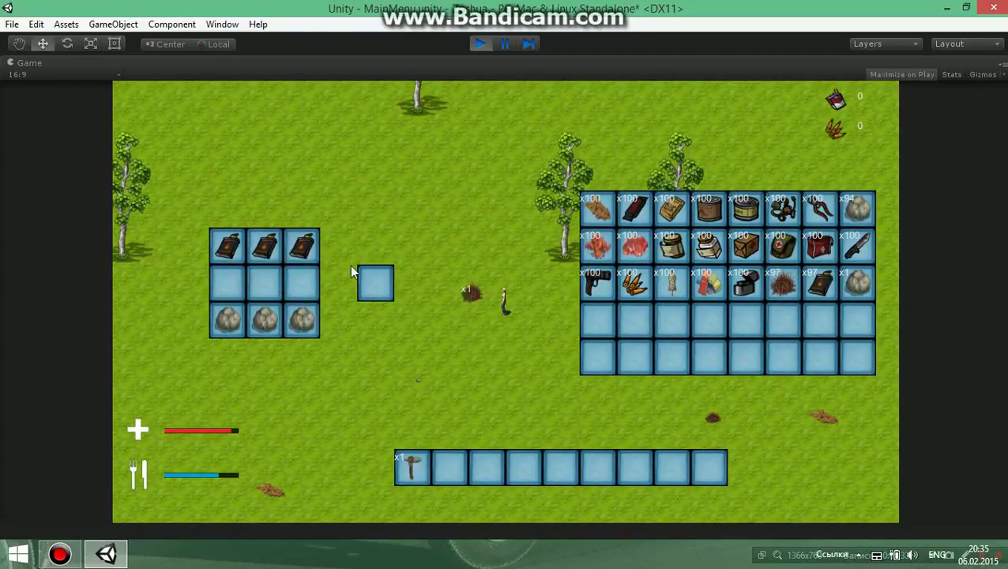
left_click_drag(782, 283, 264, 282)
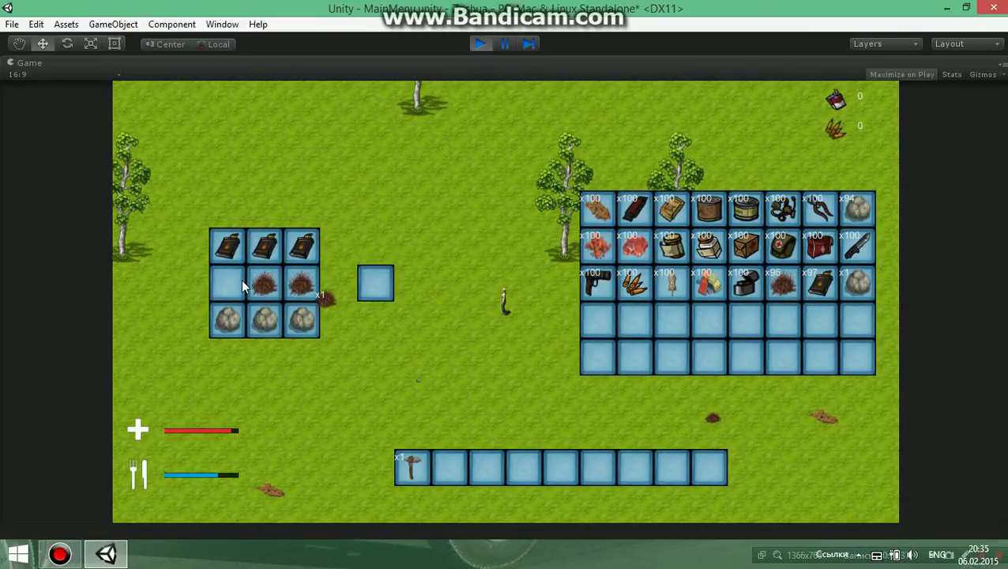
left_click_drag(782, 283, 228, 282)
mouse_move(376, 284)
left_mouse_down()
mouse_move(601, 366)
mouse_move(448, 468)
left_mouse_up()
Close the inventory and walk the player up and left.
key("i")
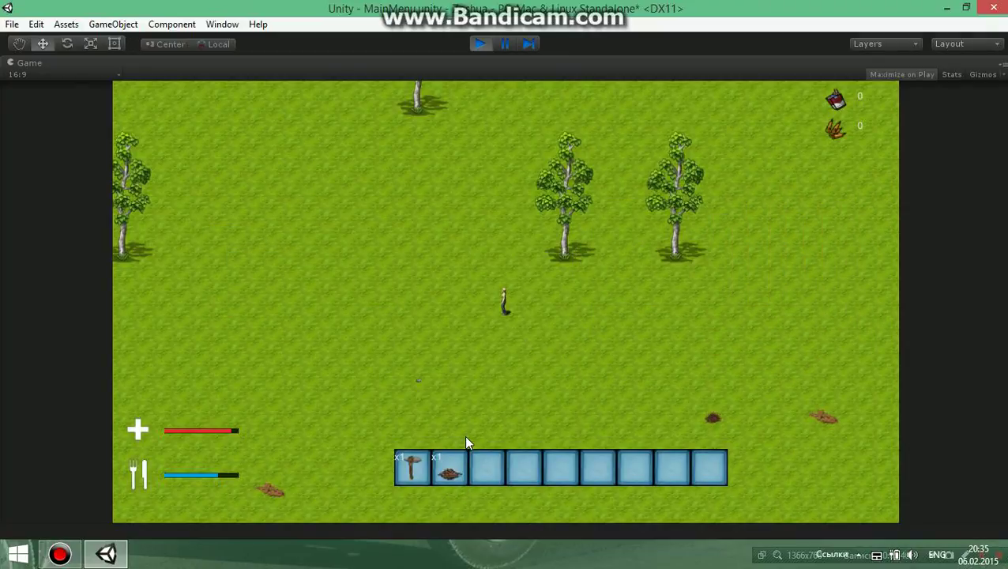
key("a")
key("w")
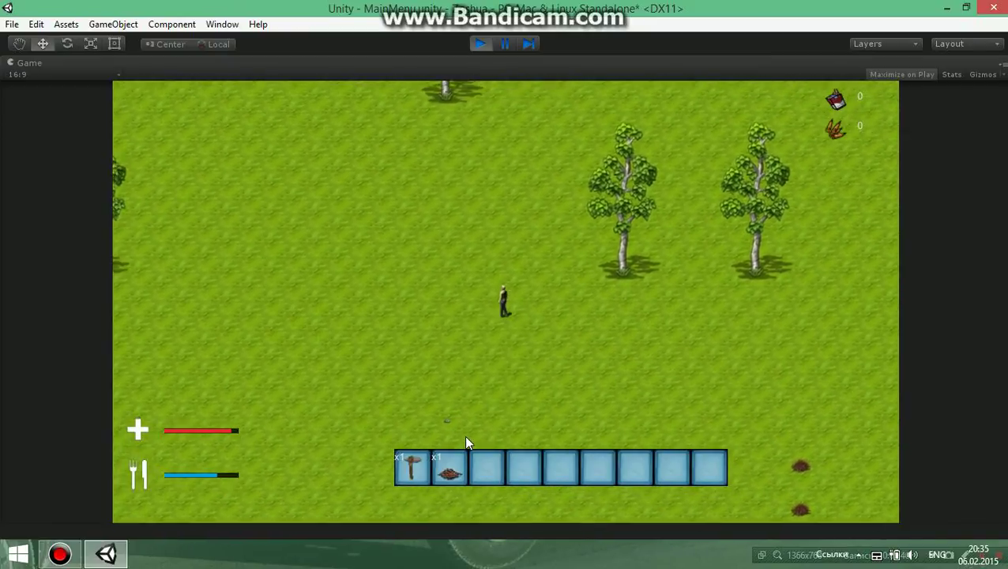
key("a")
key("w")
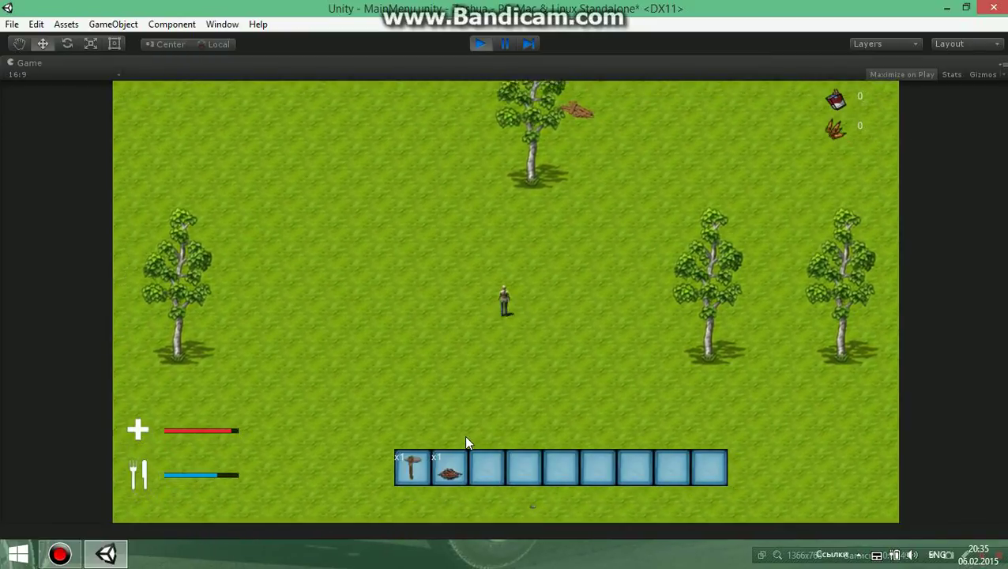
key("a")
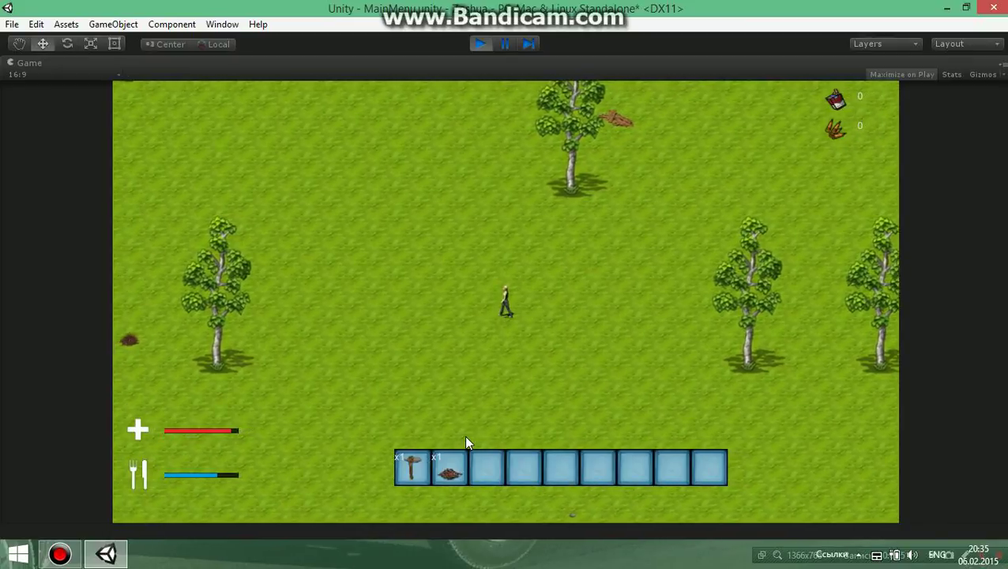
Walk up-left, then move the x2 kit item stack from the inventory into hotbar slot 3.
key("a")
key("w")
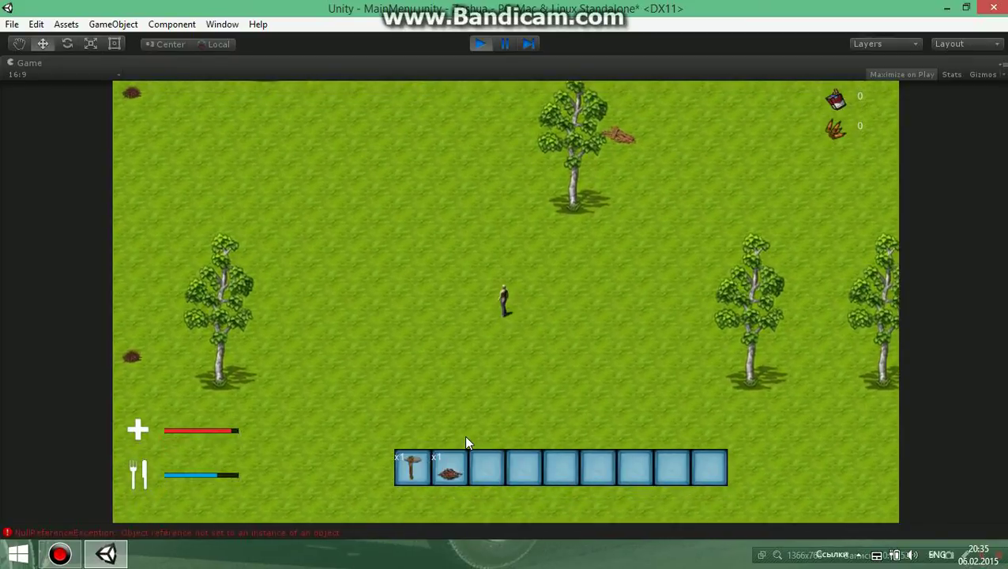
key("a")
key("w")
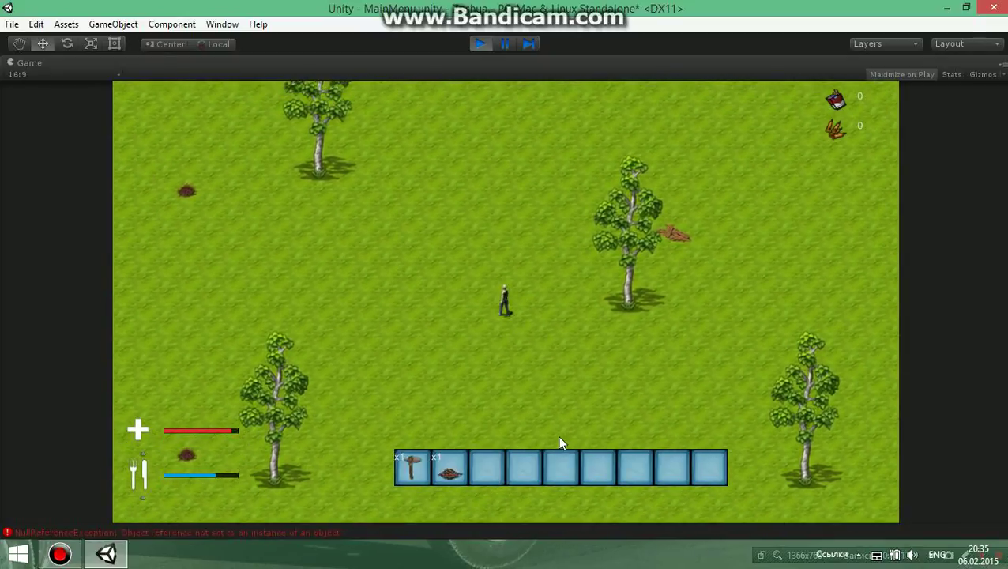
key("i")
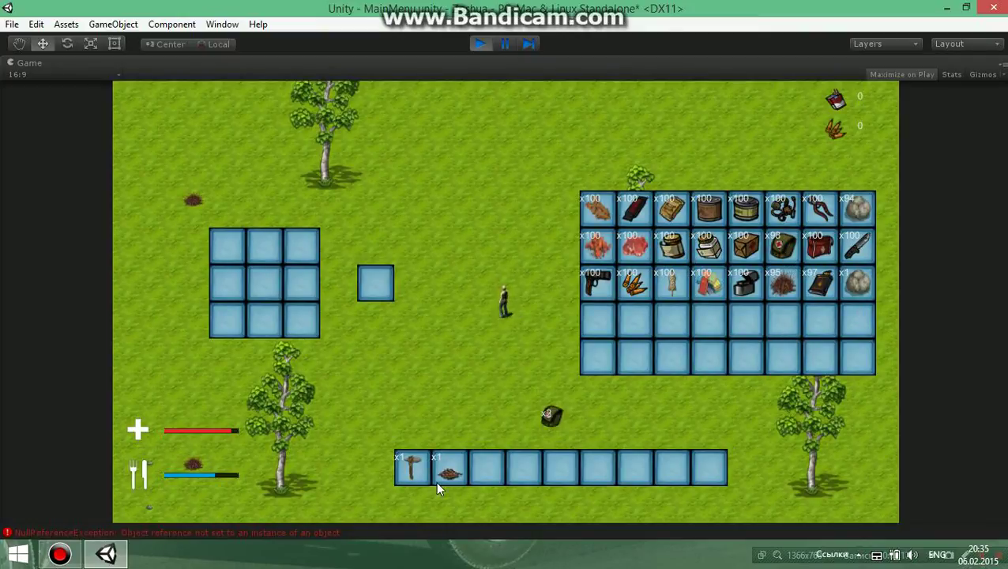
left_click_drag(785, 253, 486, 468)
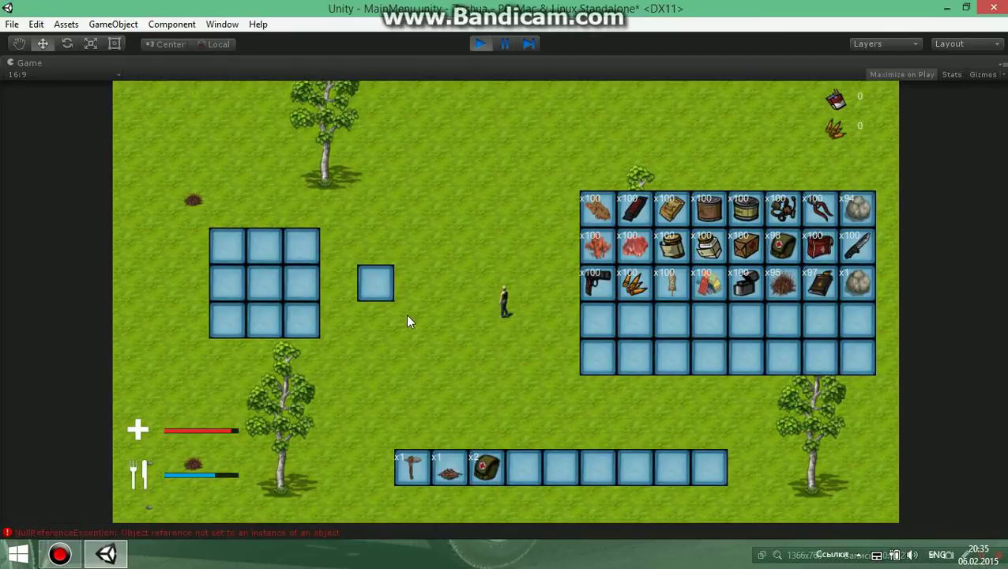
Close the inventory and walk the player right across the grassy map.
key("i")
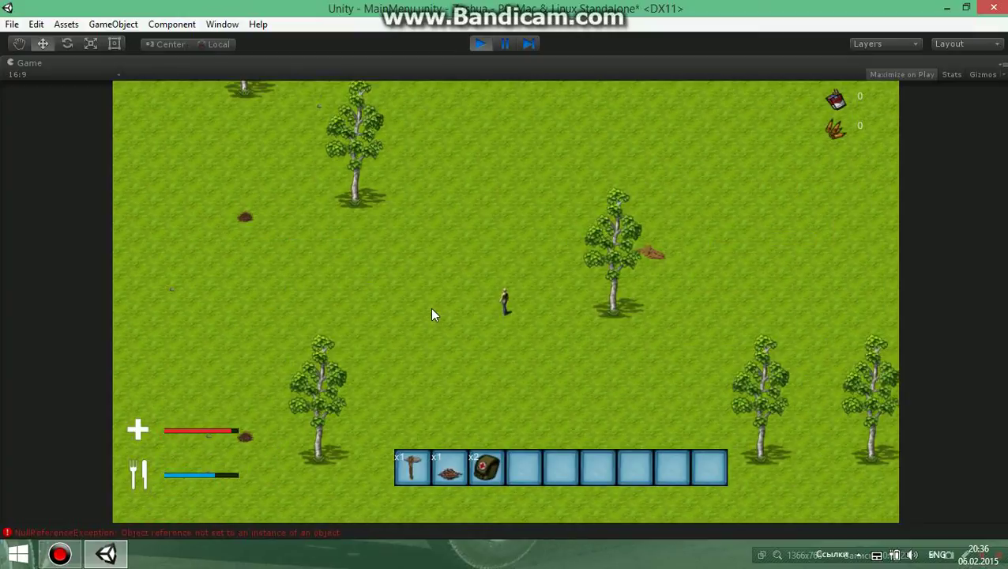
key("w+d")
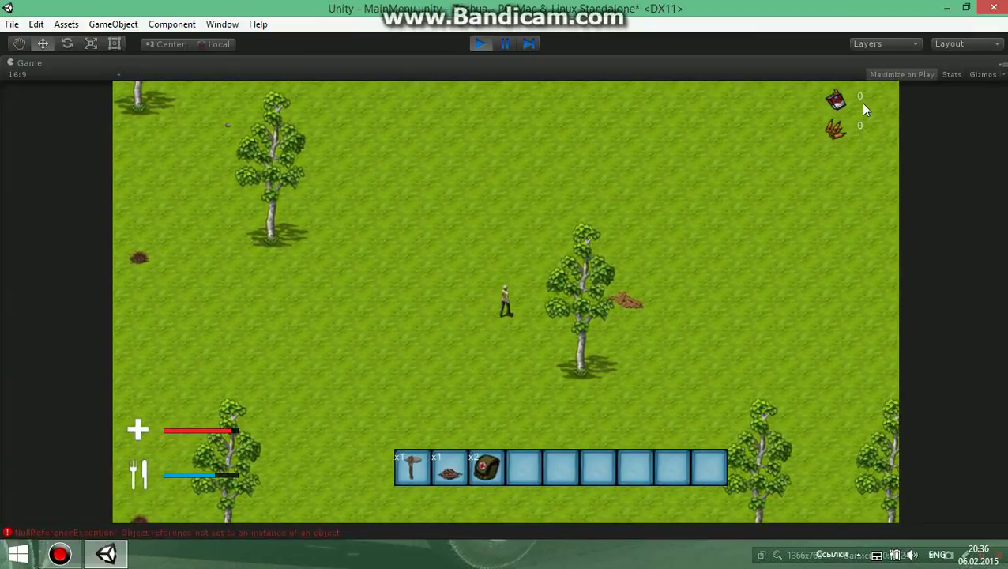
key("d")
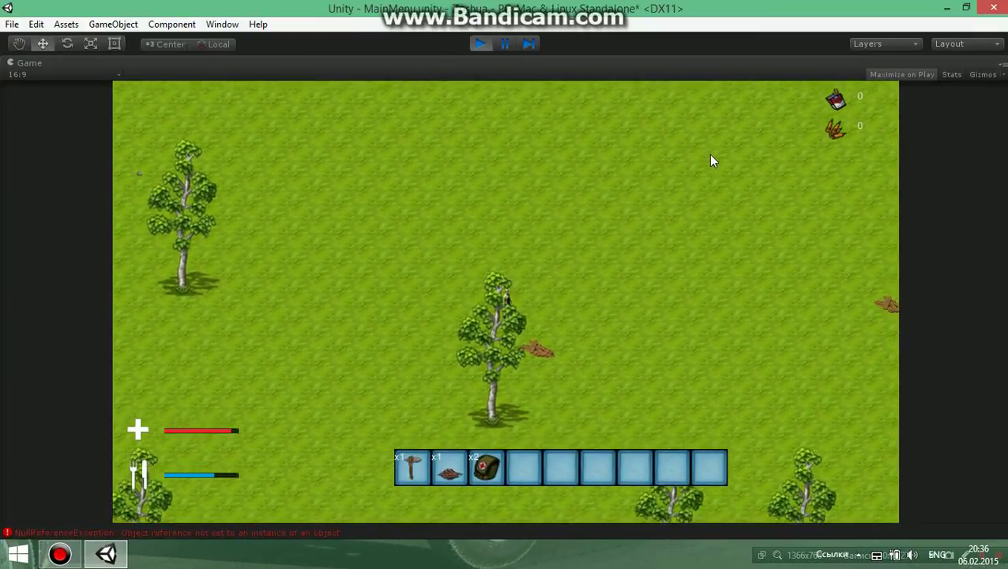
key("w+d")
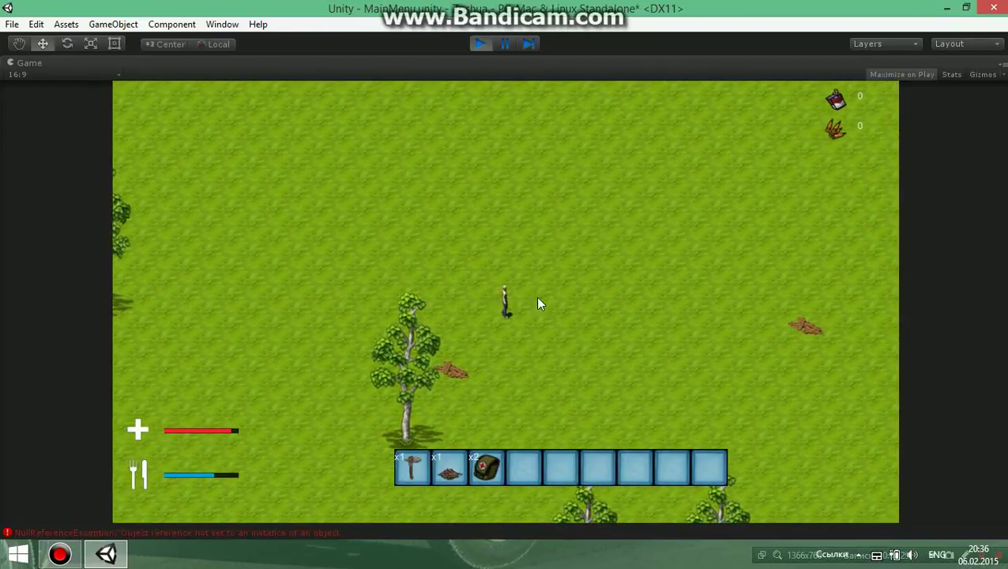
key("w+d")
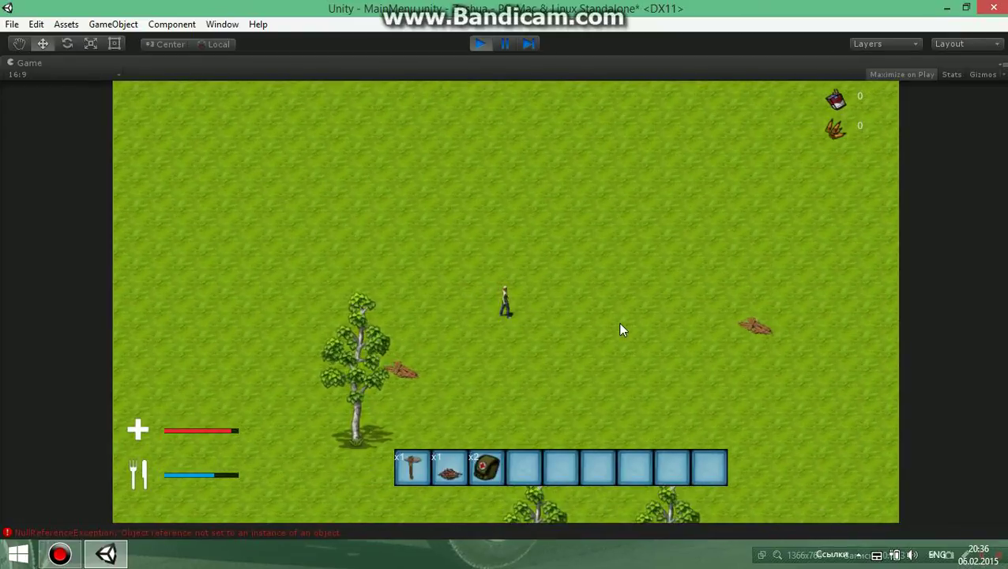
key("s+d")
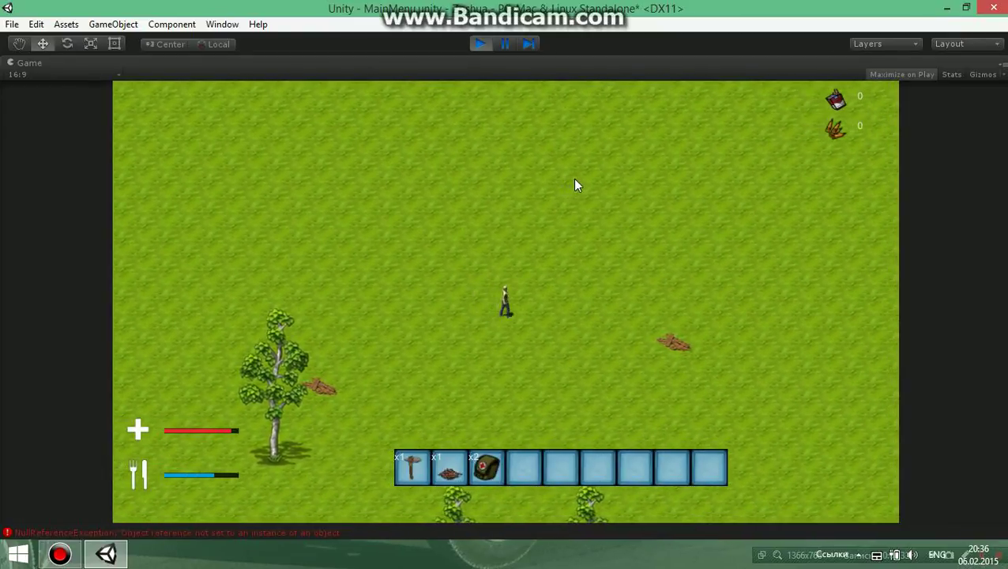
key("s+a")
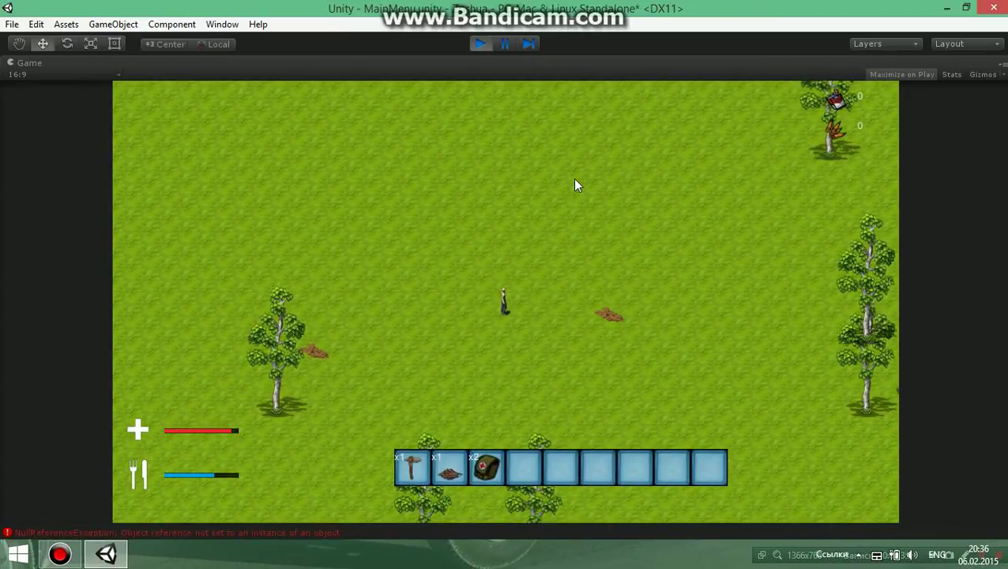
key("d")
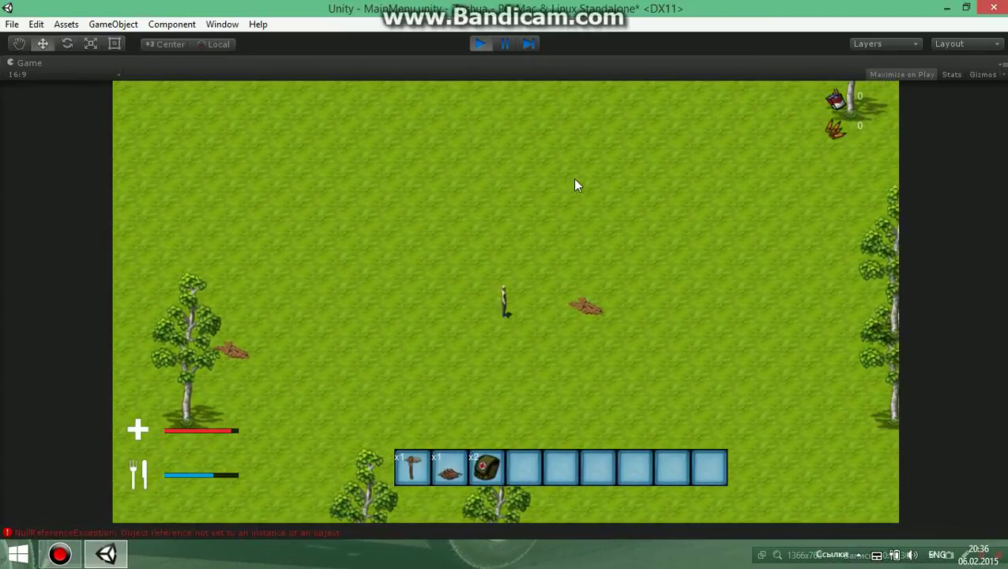
key("d")
scroll(575, 185, "down", 2)
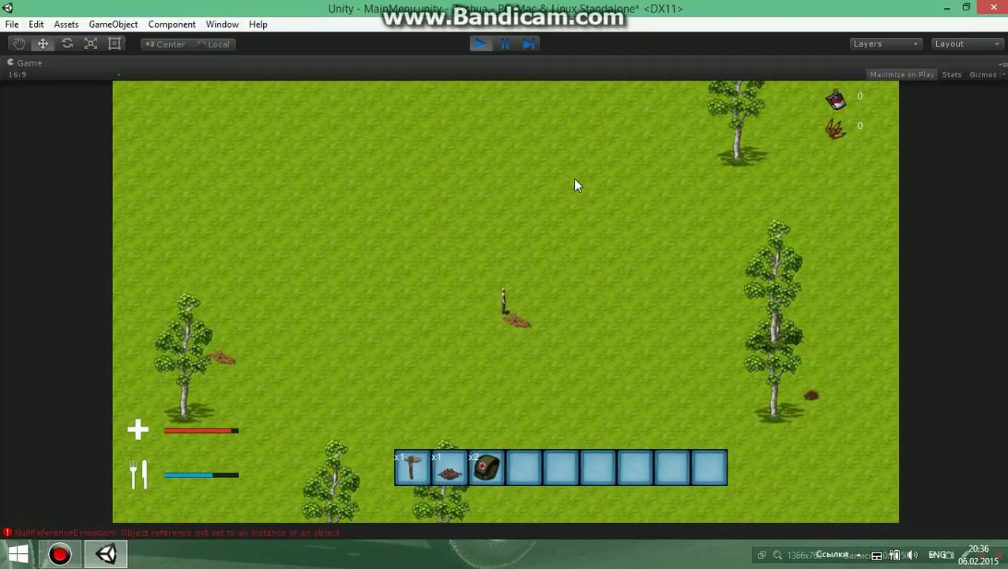
Walk the character further north, then stop Play mode.
key("w")
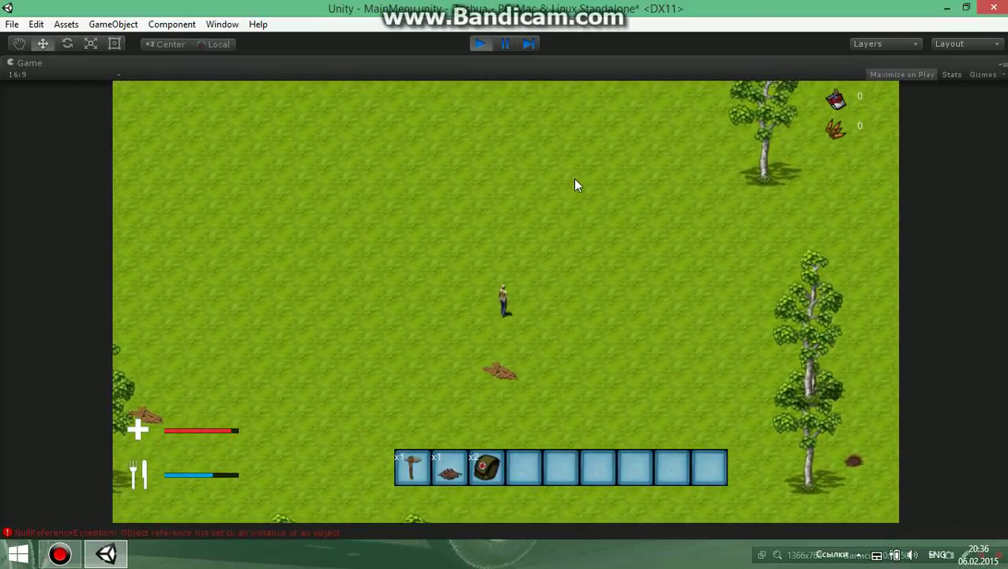
key("w")
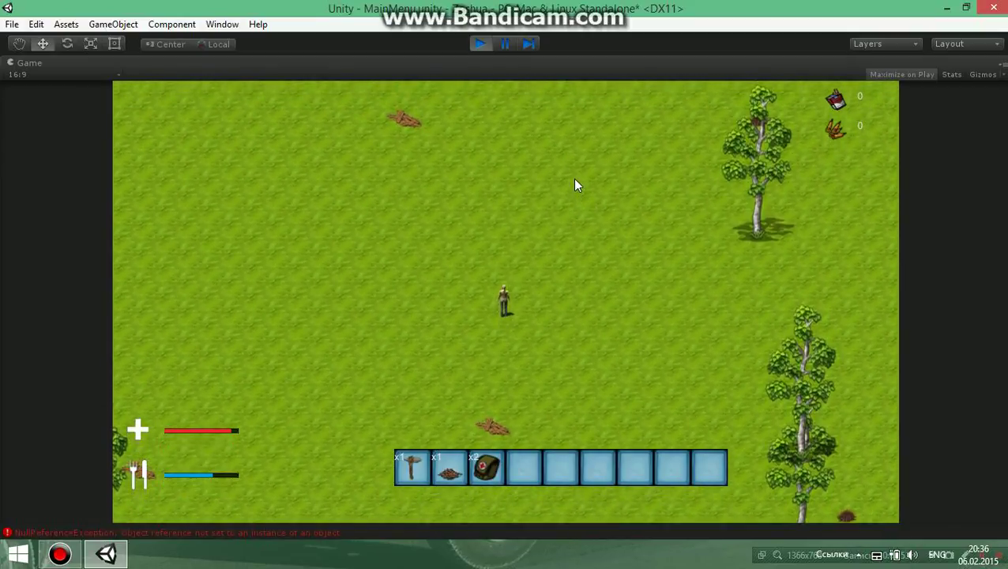
key("w")
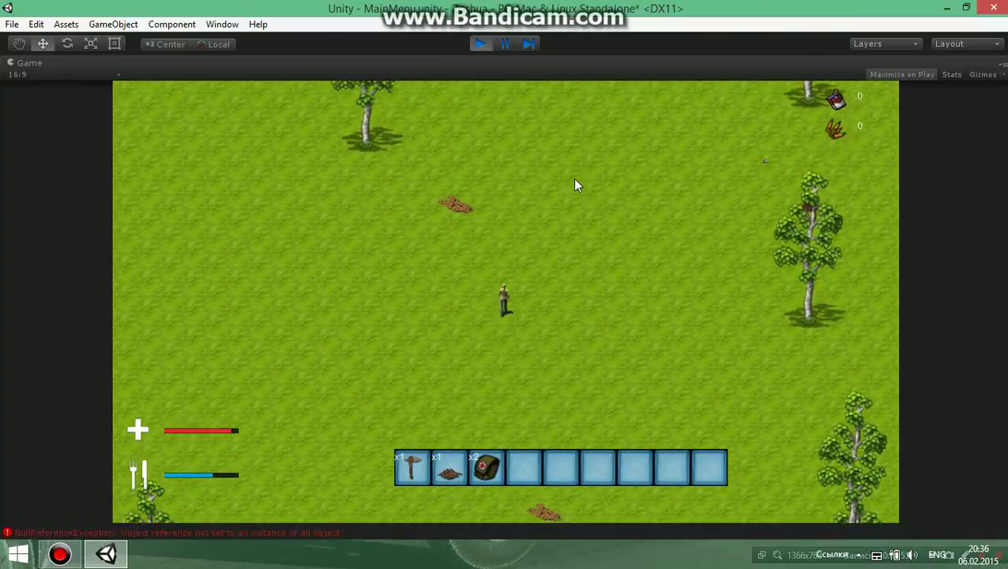
key("w")
key("d")
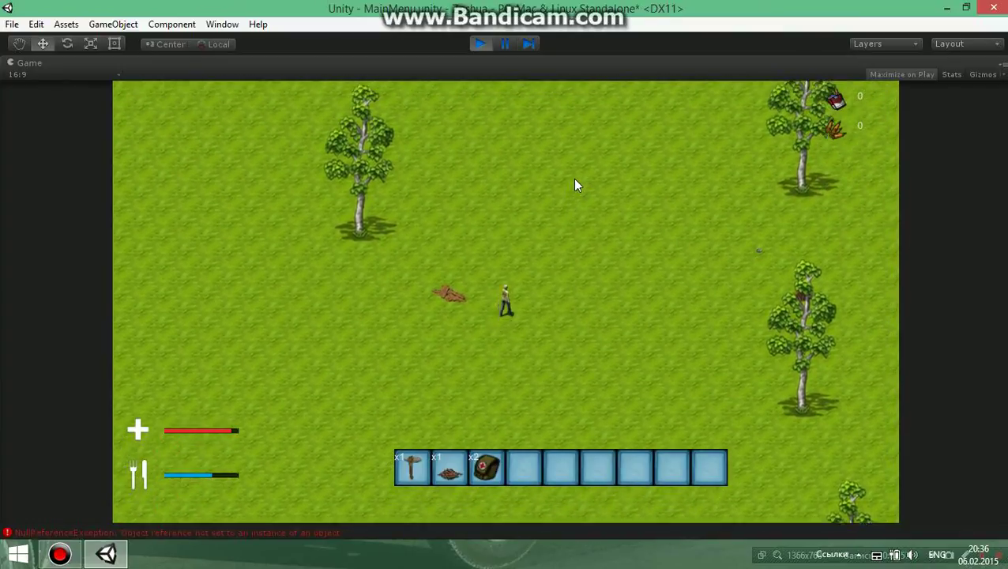
key("w")
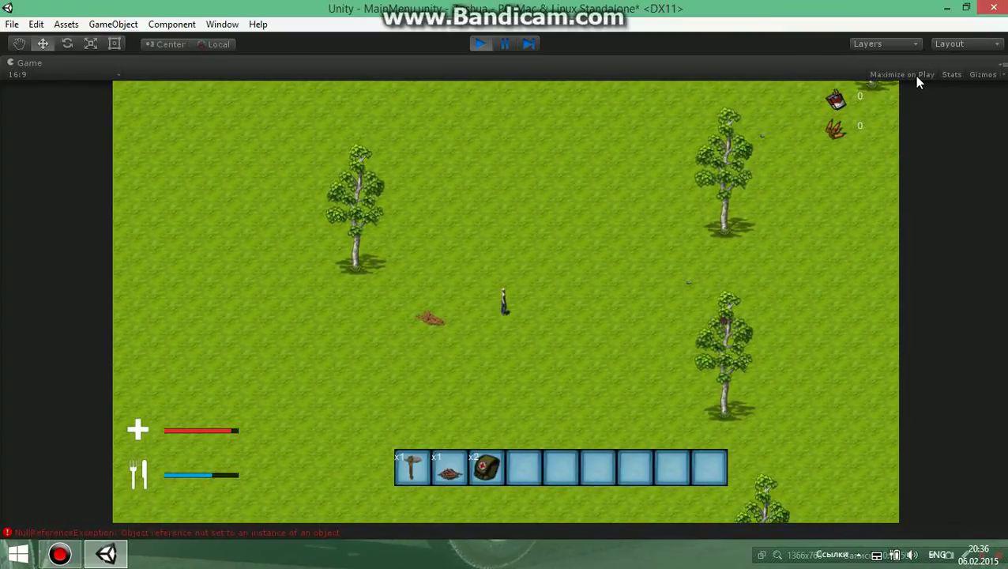
scroll(469, 102, "up", 3)
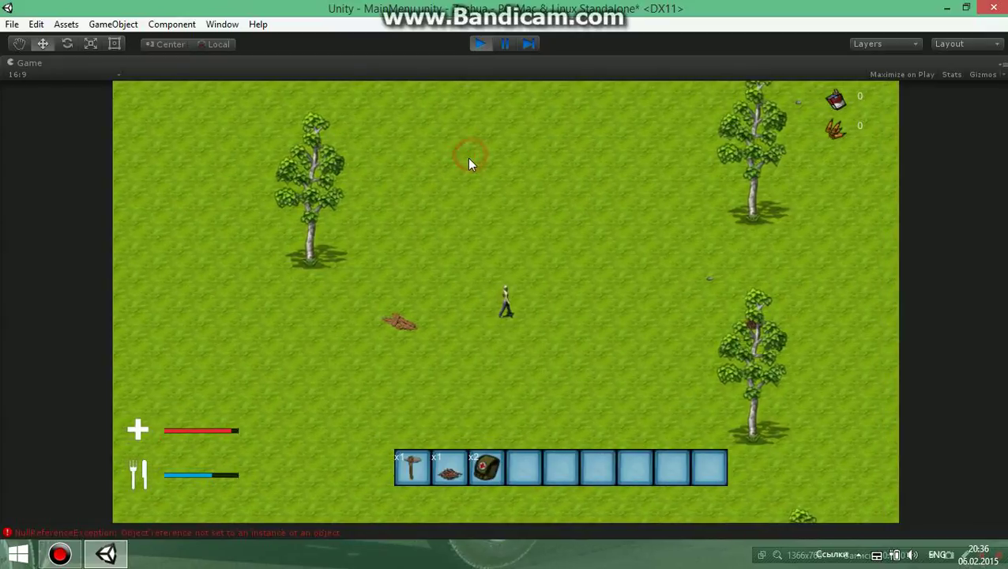
left_click(478, 45)
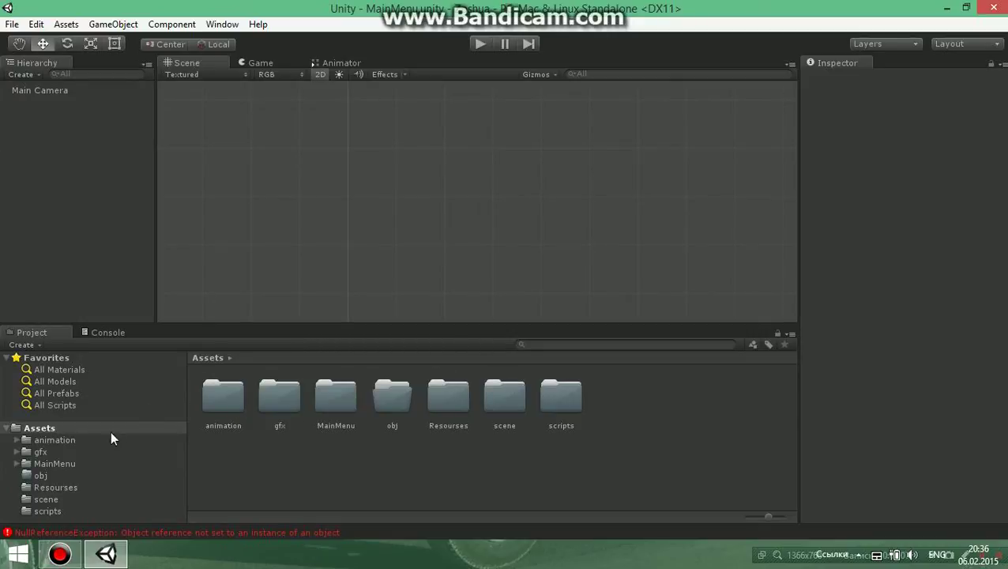
Browse the animation, gfx and MainMenu folders in the Project tree.
left_click(70, 441)
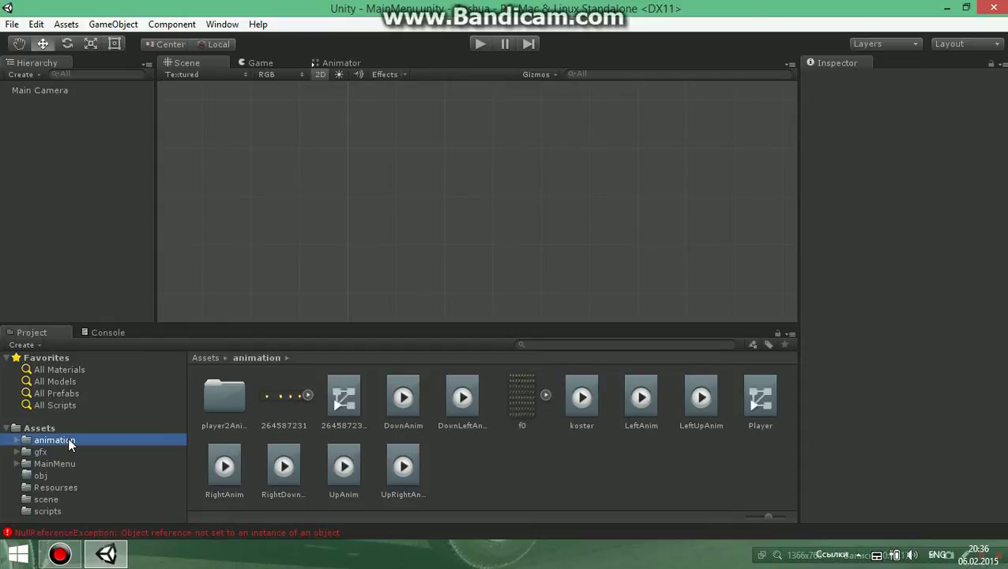
left_click(64, 453)
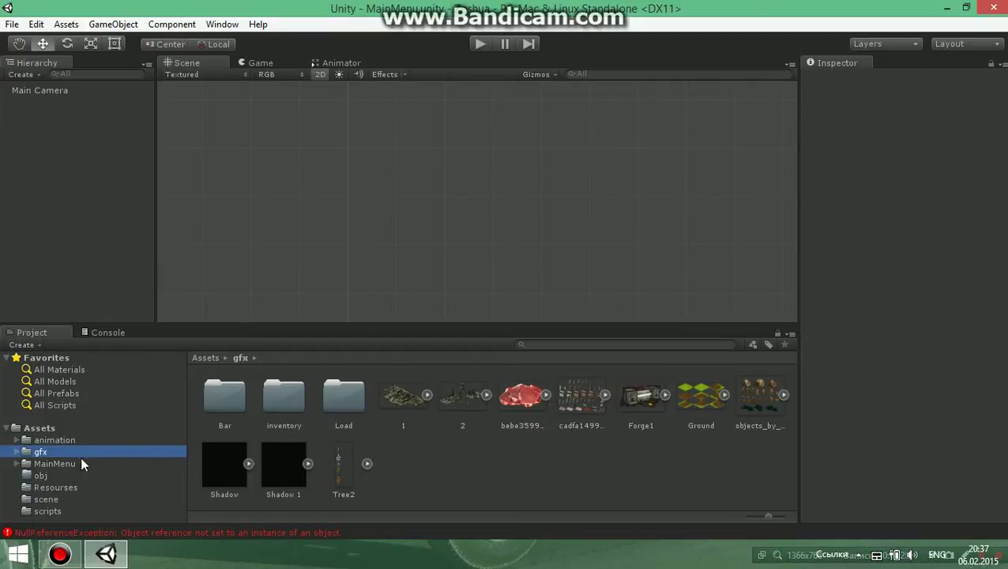
left_click(68, 466)
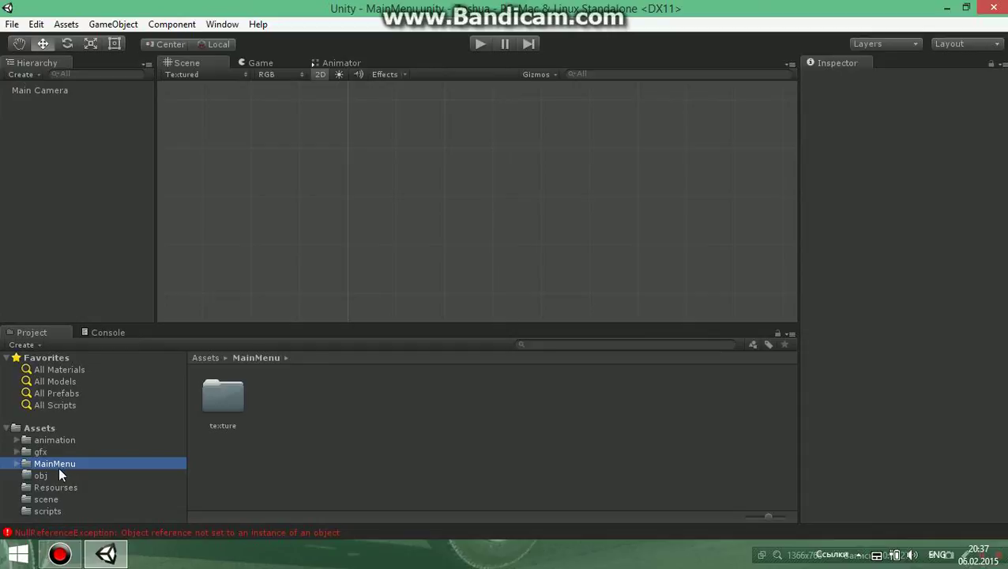
Delete the empty obj folder and view the Resourses folder's item prefabs.
left_click(55, 476)
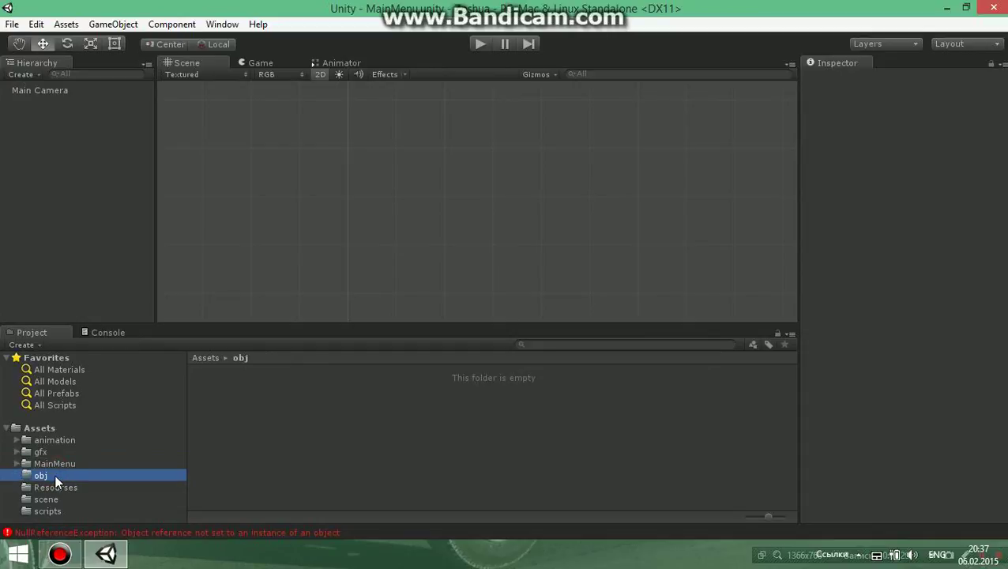
key("Delete")
key("Return")
left_click(68, 477)
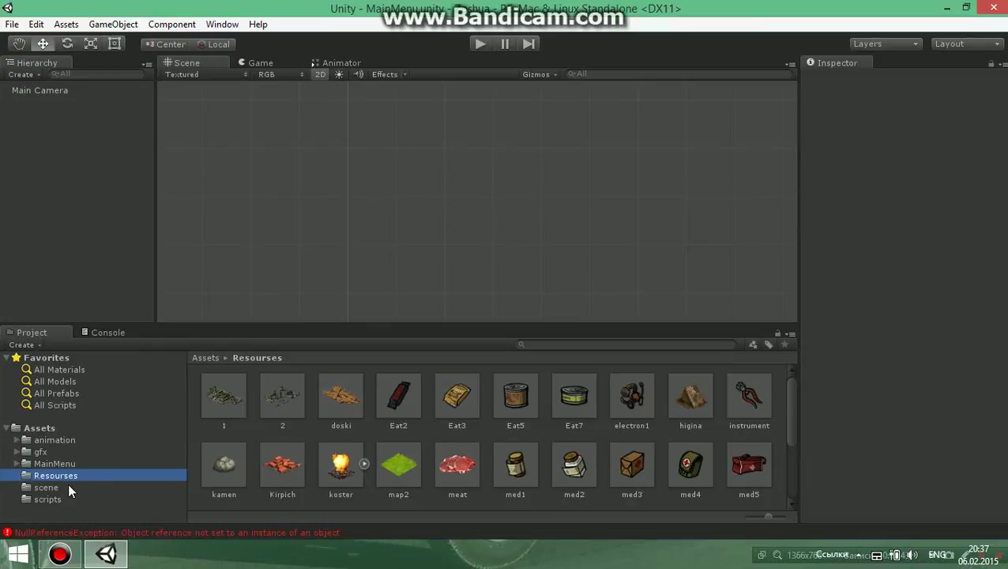
Browse the scene, scripts and animation folders, then select the Kirpich prefab in Resourses.
left_click(68, 486)
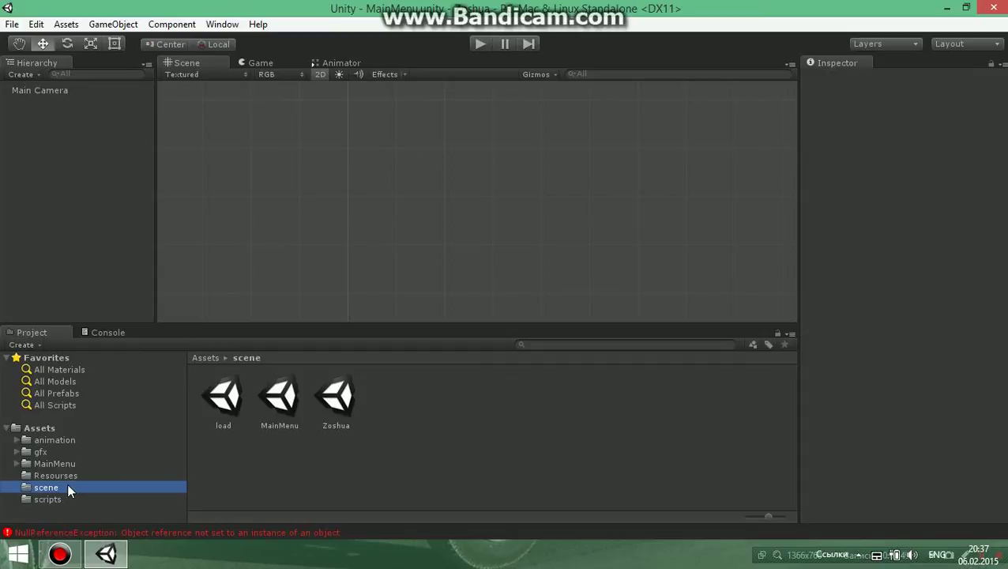
left_click(66, 500)
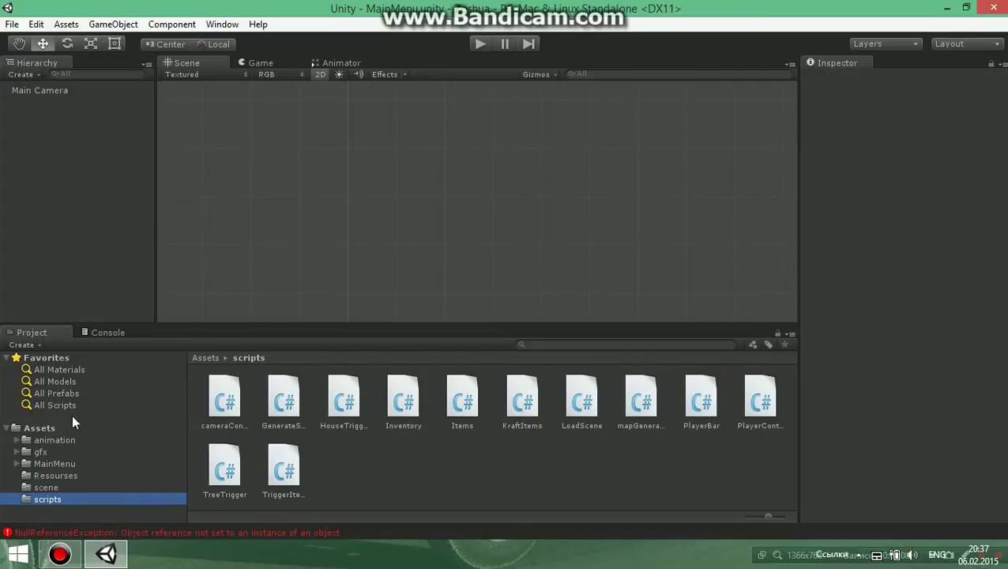
left_click(55, 440)
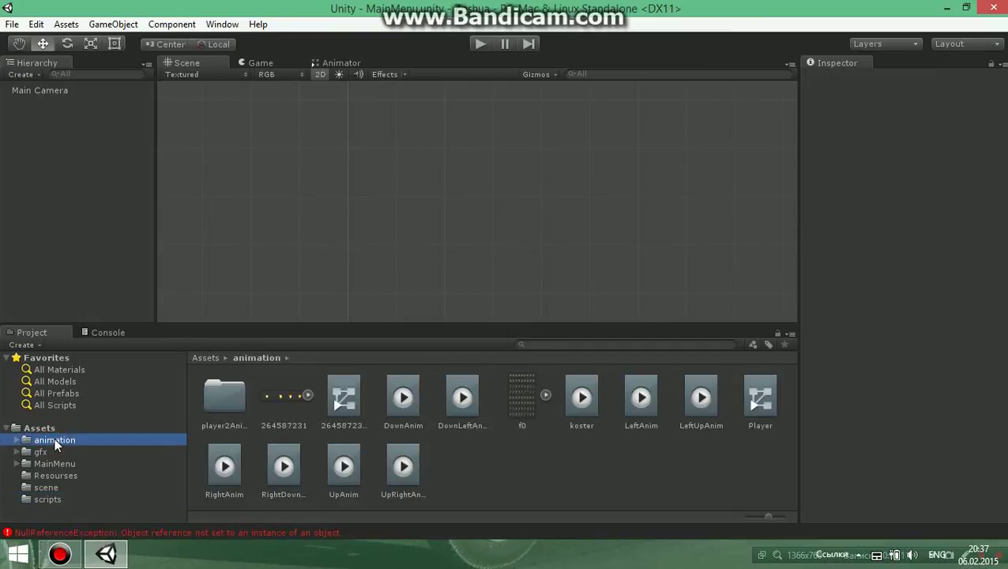
left_click(69, 476)
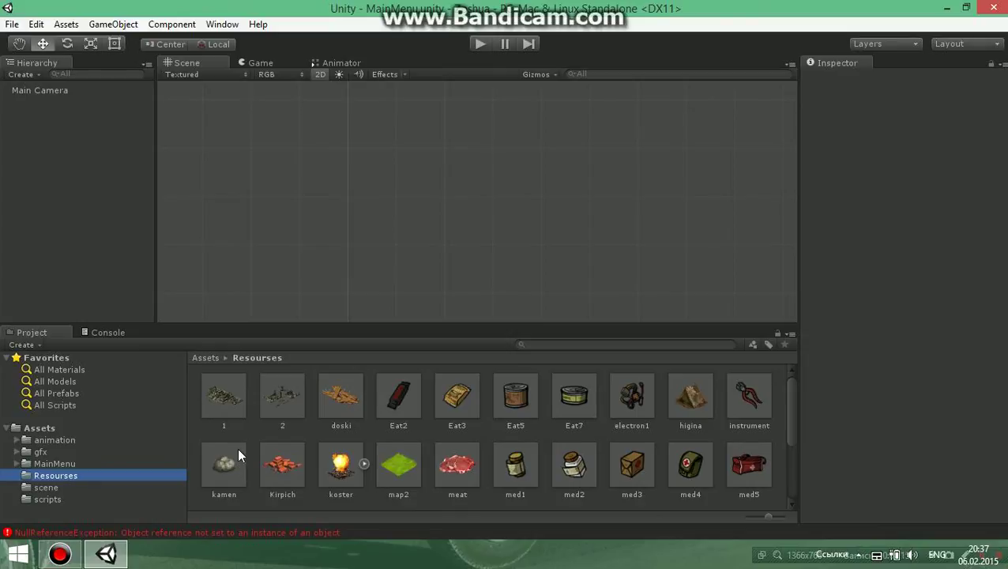
left_click(282, 465)
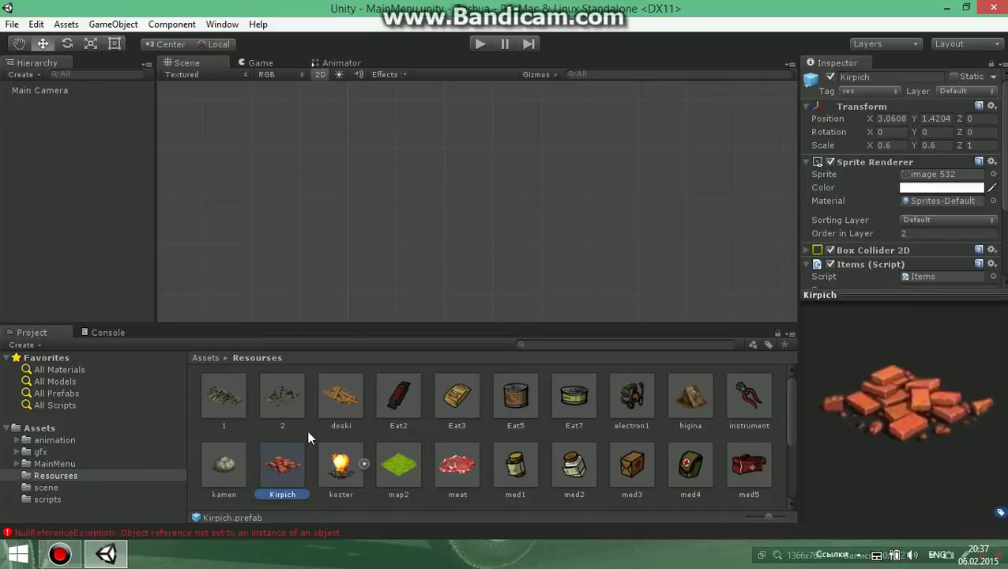
Look through the Component menu's Effects entries, then click the Scene view to deselect Kirpich.
left_click(172, 24)
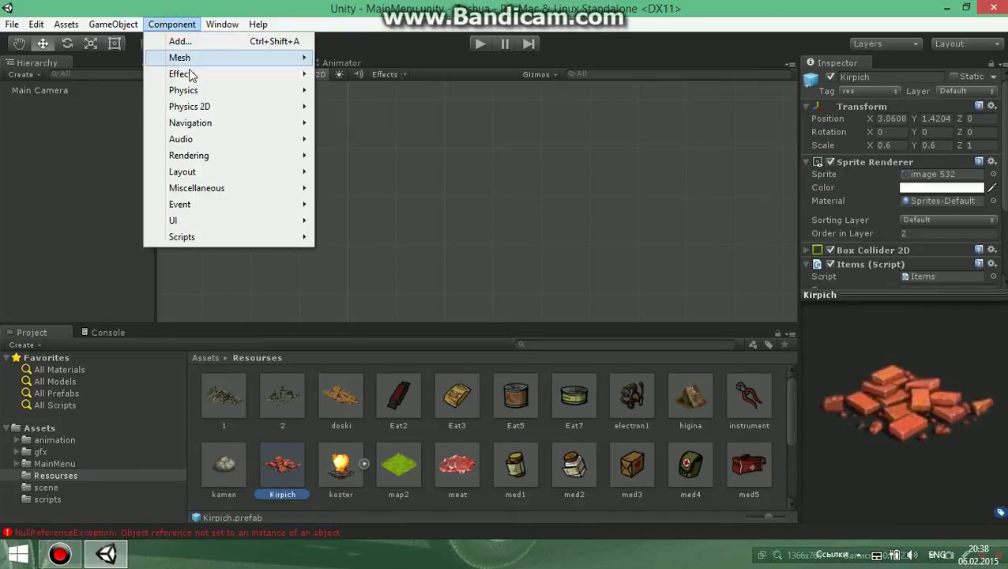
mouse_move(190, 75)
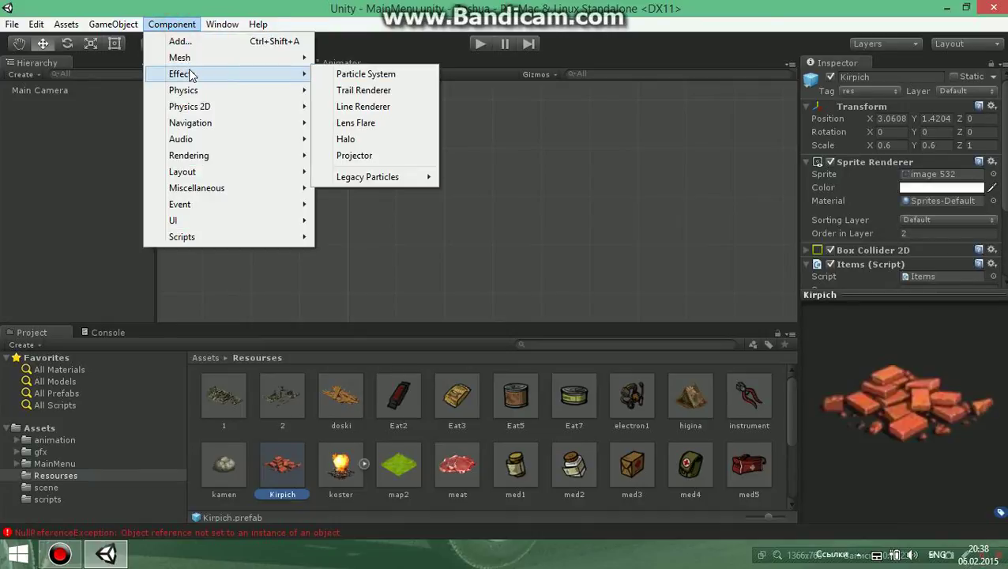
left_click(488, 149)
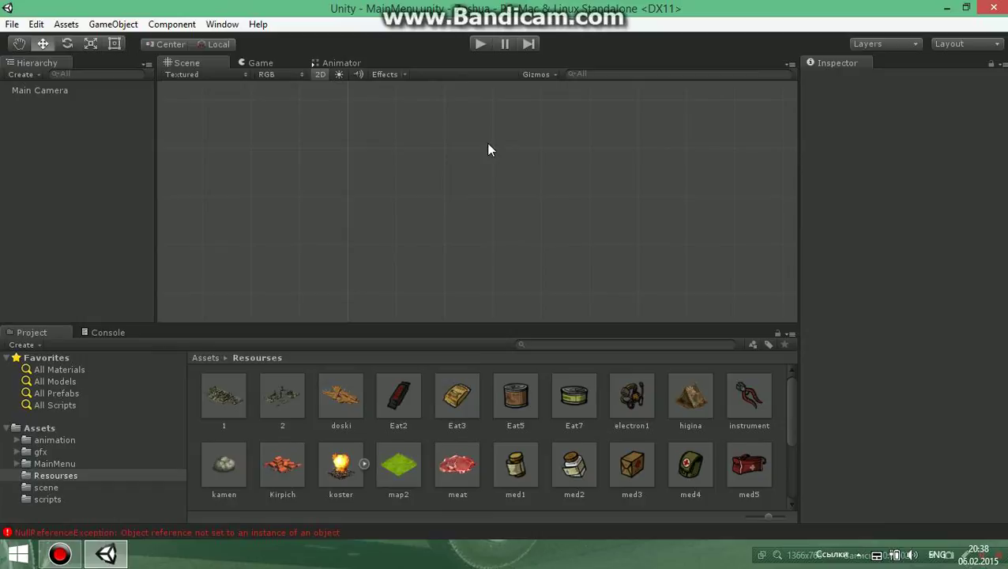
Select the wolf prefab in the Resourses grid to view its enemy tag and Box Collider 2D.
scroll(567, 422, "down", 2)
scroll(580, 428, "down", 2)
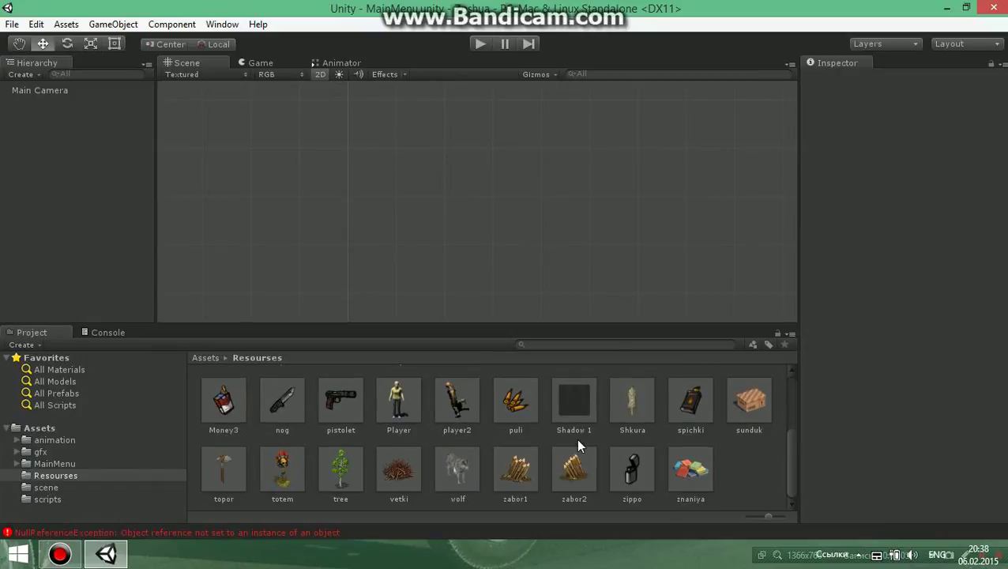
left_click(461, 464)
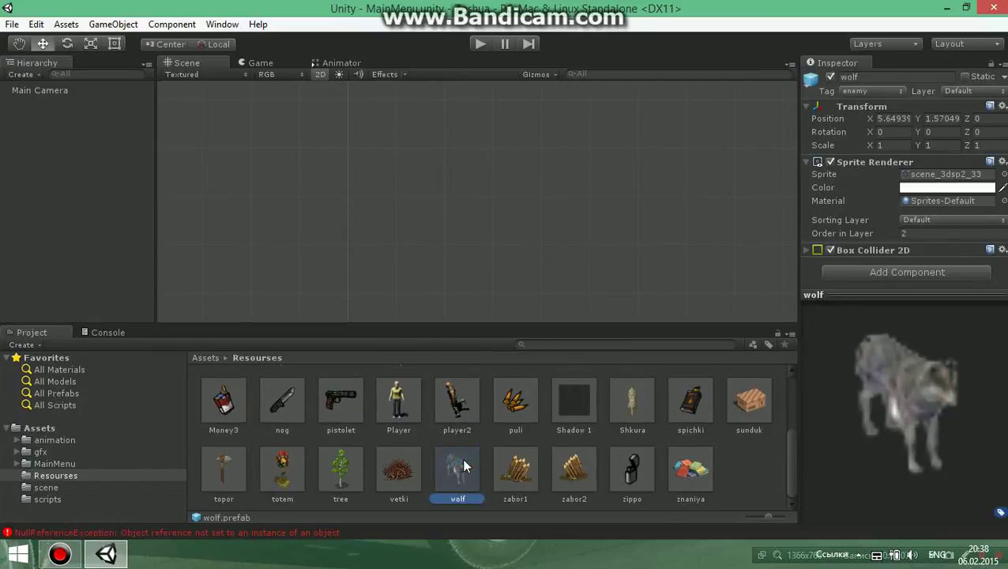
scroll(583, 482, "up", 2)
scroll(583, 483, "up", 1)
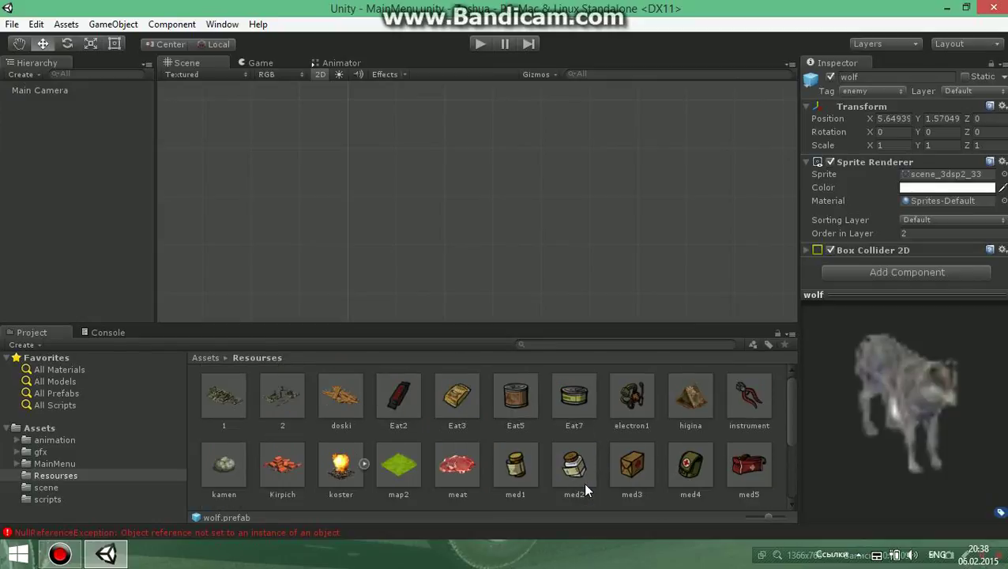
scroll(448, 447, "down", 2)
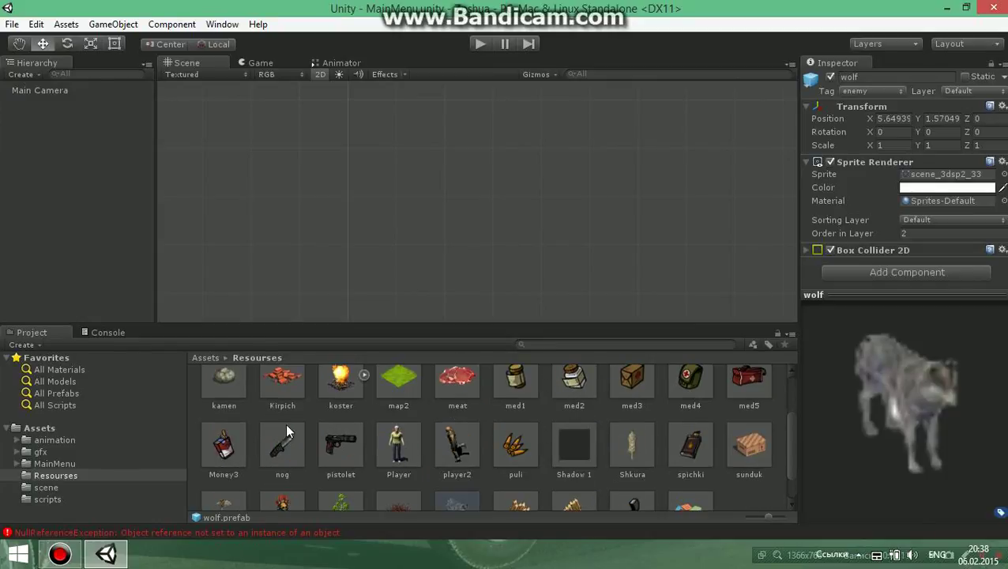
scroll(287, 431, "down", 1)
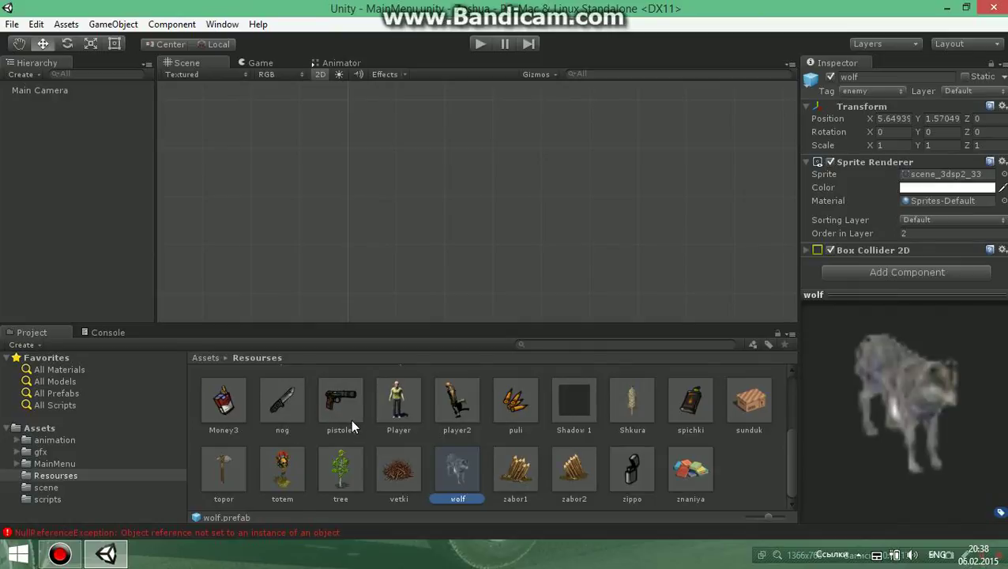
scroll(351, 424, "up", 1)
scroll(351, 424, "down", 1)
Enter play mode and start a Sandbox Game from the Project Zoshua main menu.
left_click(480, 43)
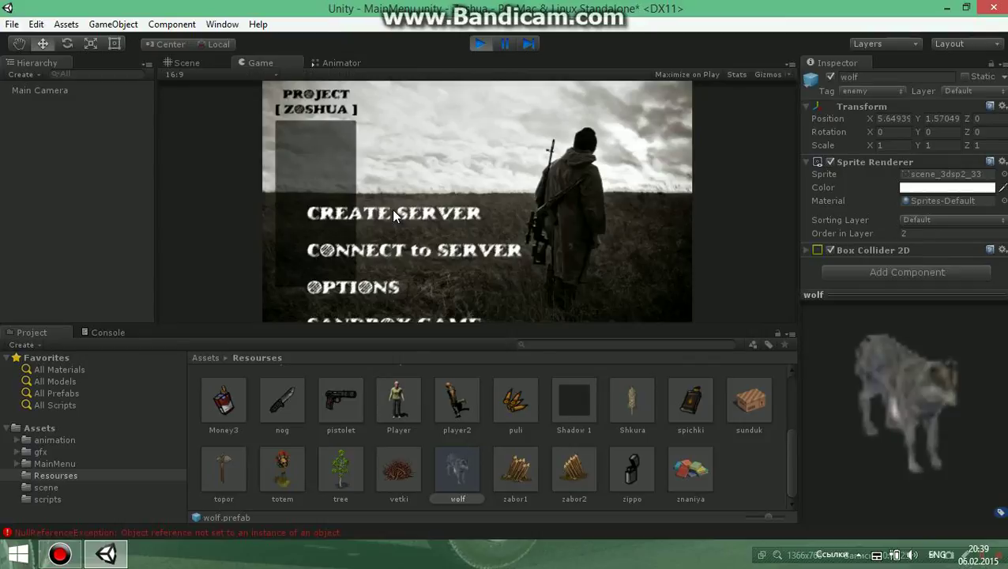
left_click(418, 319)
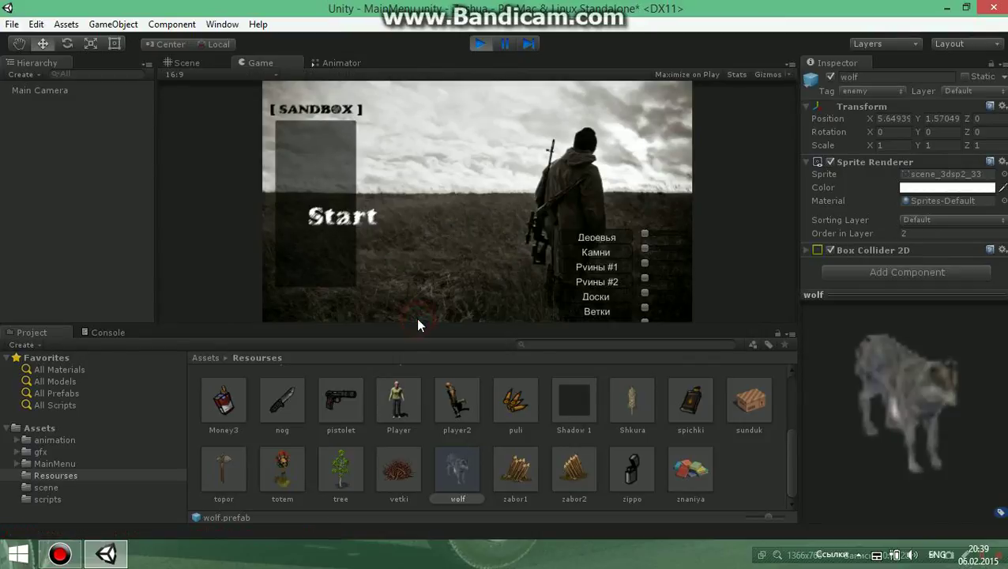
left_click(339, 229)
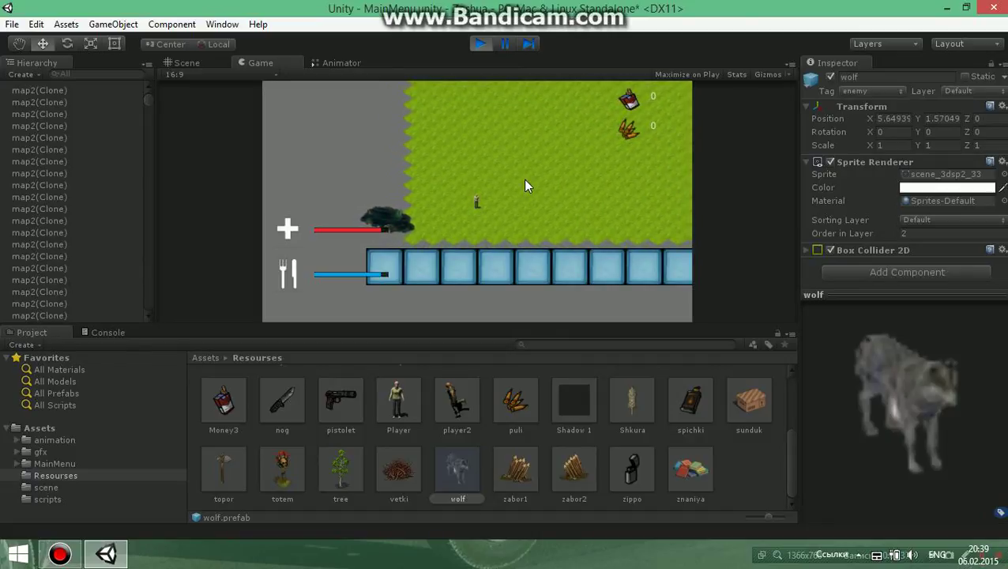
Walk the player around with the A, D and S keys, stop play mode, and deselect the wolf.
key("a")
key("d")
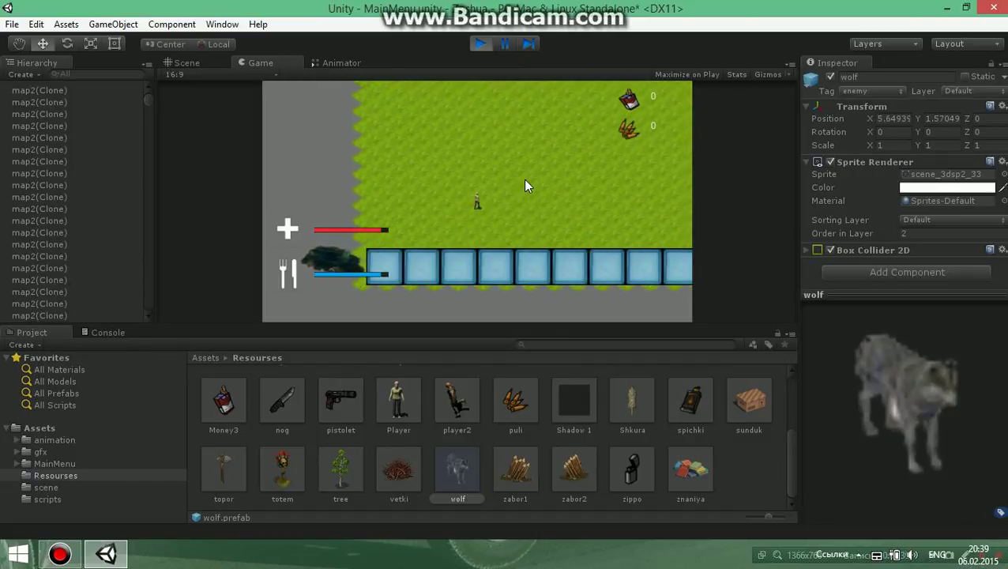
key("s")
key("d")
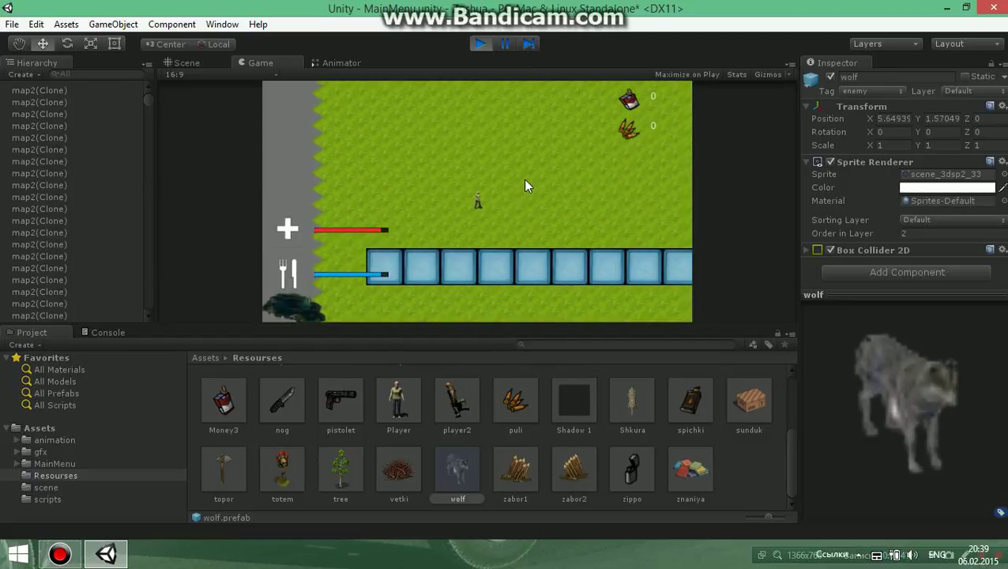
left_click(482, 44)
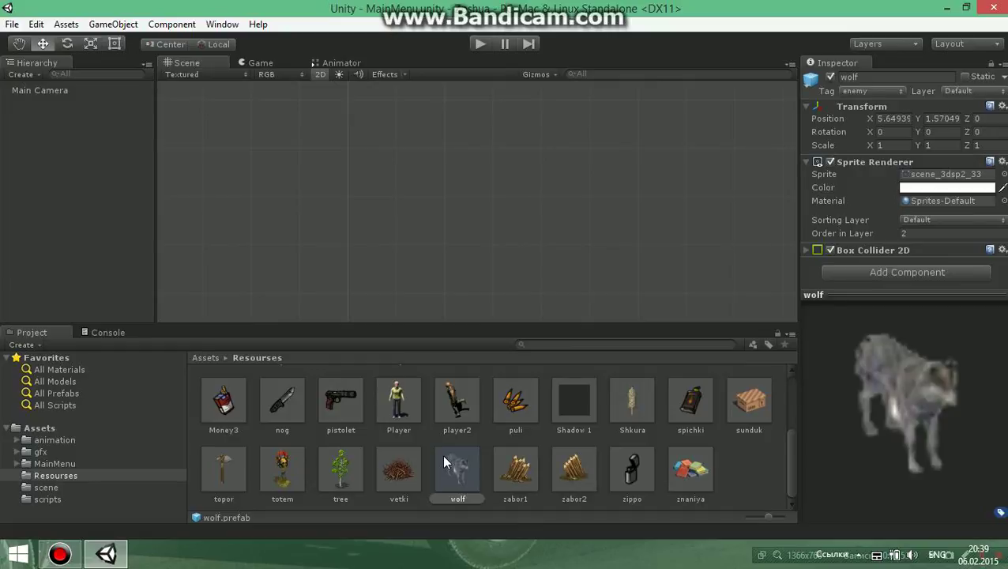
left_click(503, 178)
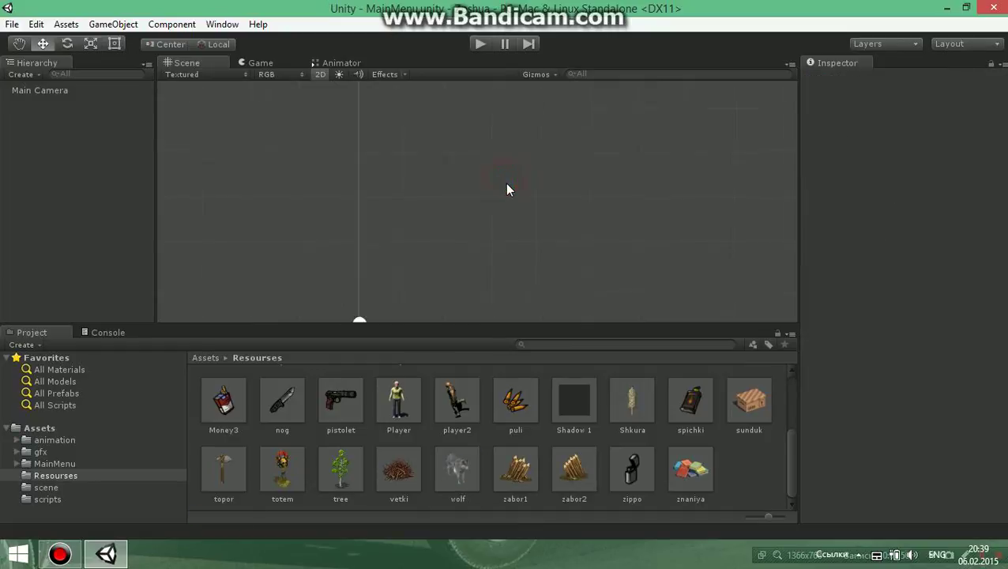
scroll(505, 183, "down", 5)
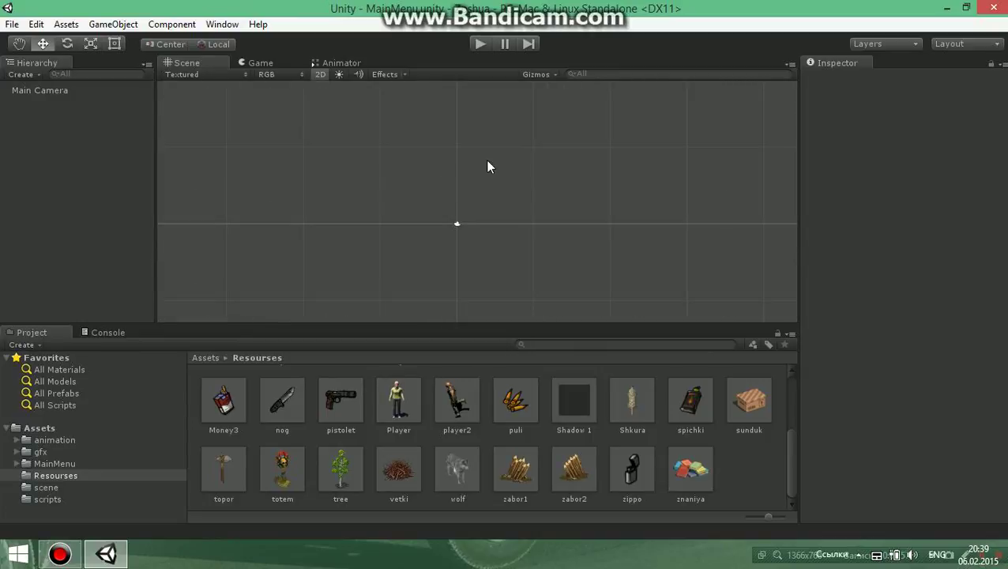